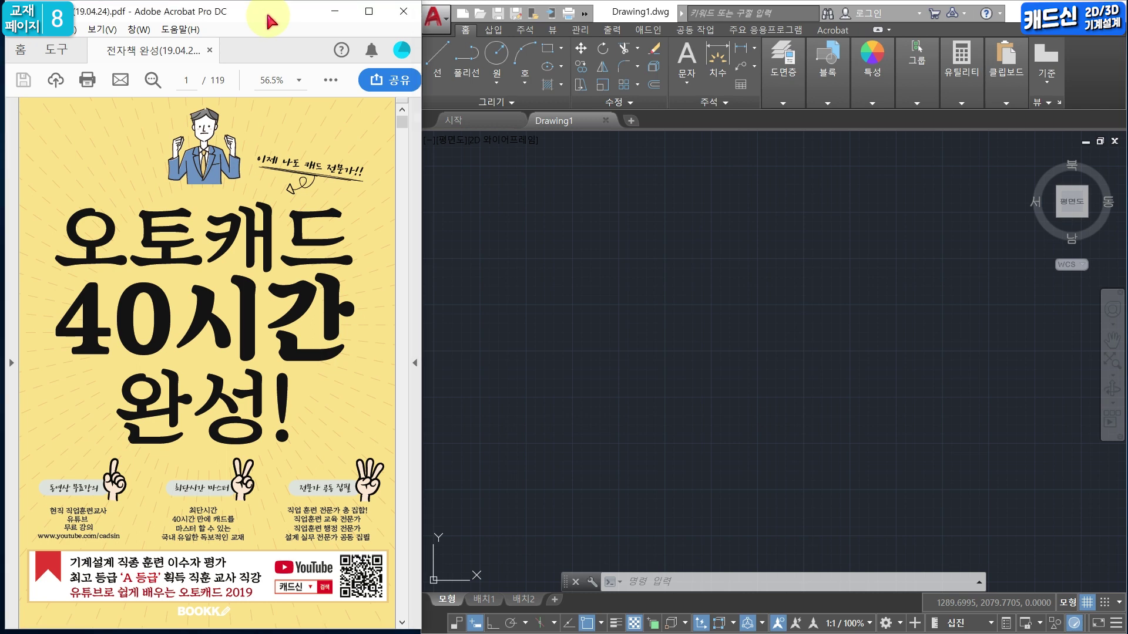
# Page through the textbook to page 9 of 119, on absolute, relative and polar coordinates.
pyautogui.press('Right')
pyautogui.press('Right')
pyautogui.press('Right')
pyautogui.press('Right')
pyautogui.press('Right')
pyautogui.press('Right')
pyautogui.press('Right')
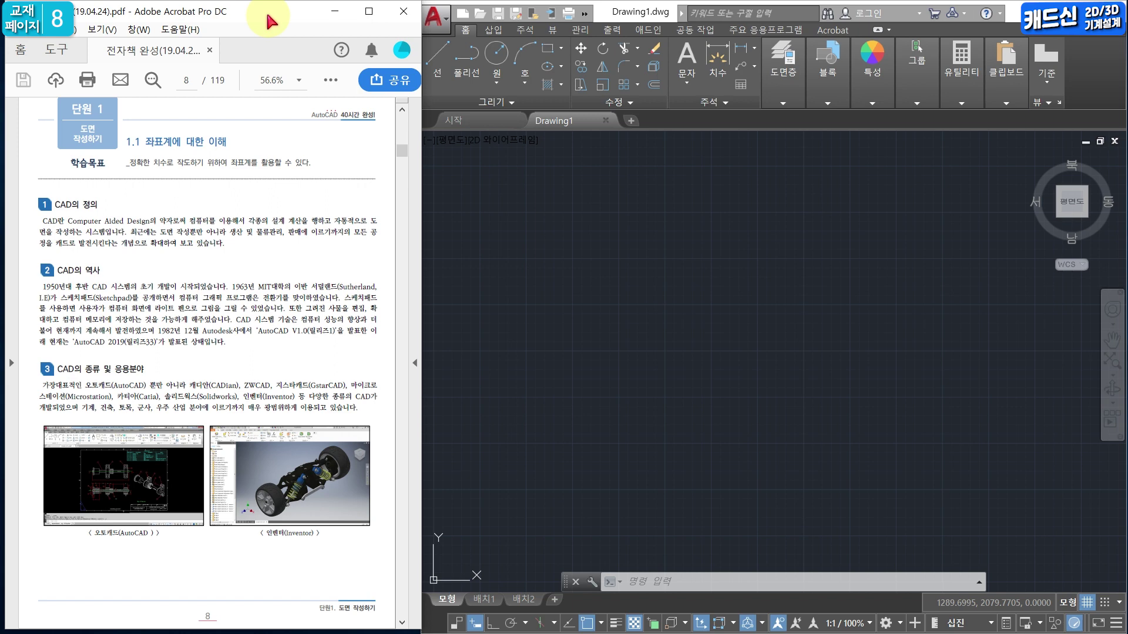
pyautogui.press('Right')
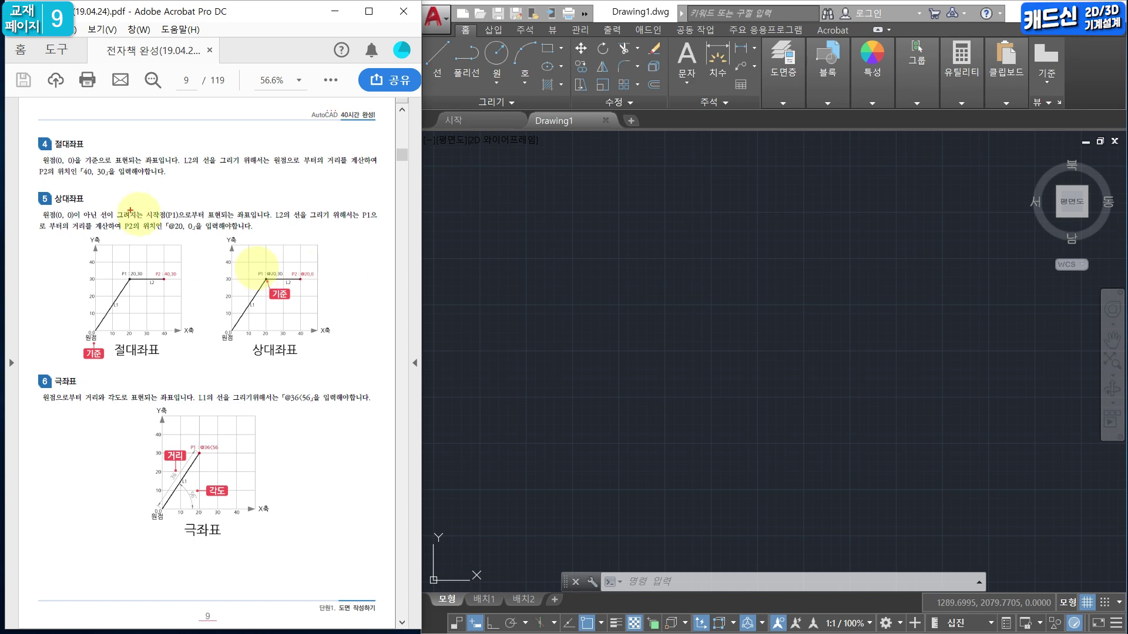
# Underline in red the origin phrase, the 상대좌표 heading, the absolute graph's origin and L2, and '40, 30'.
pyautogui.moveTo(40, 154); pyautogui.dragTo(94, 158)
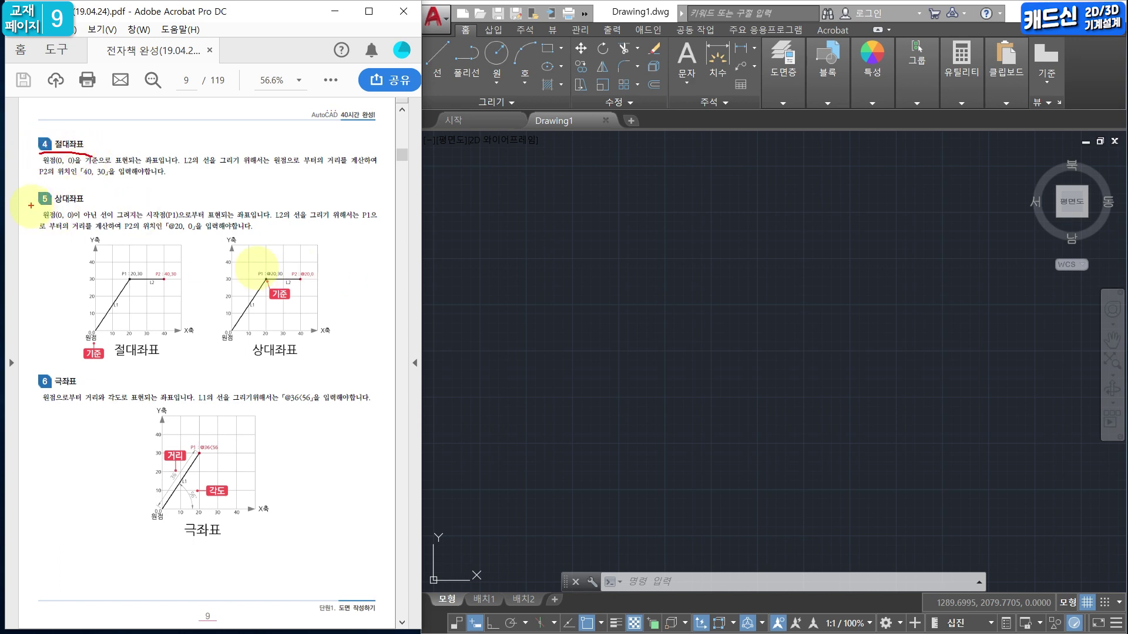
pyautogui.moveTo(39, 207); pyautogui.dragTo(90, 207)
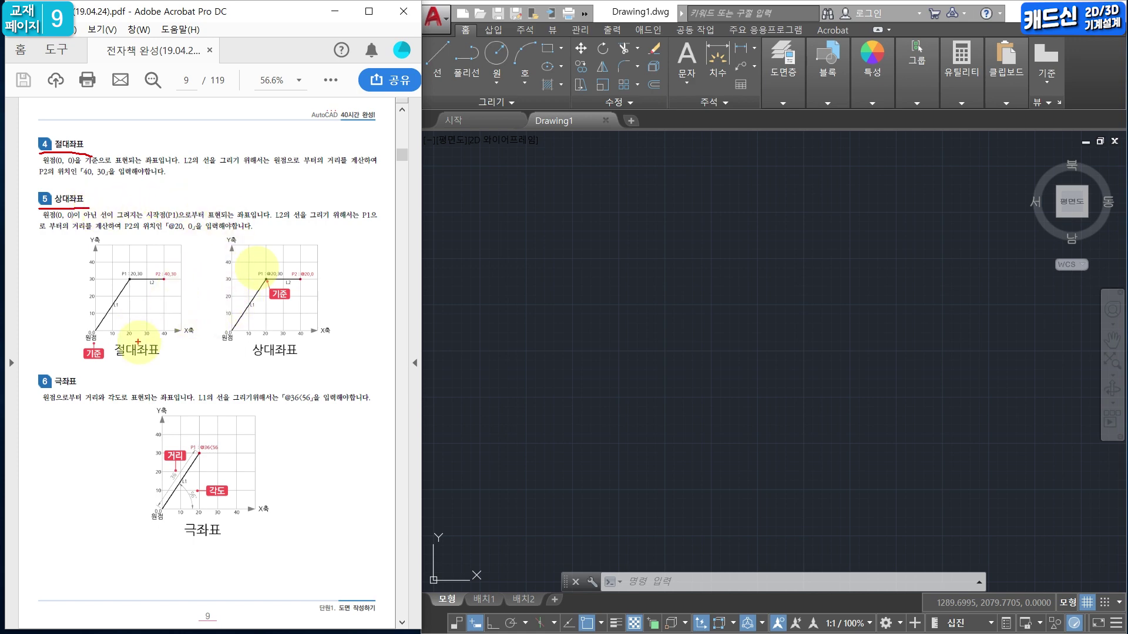
pyautogui.moveTo(81, 343); pyautogui.dragTo(104, 343)
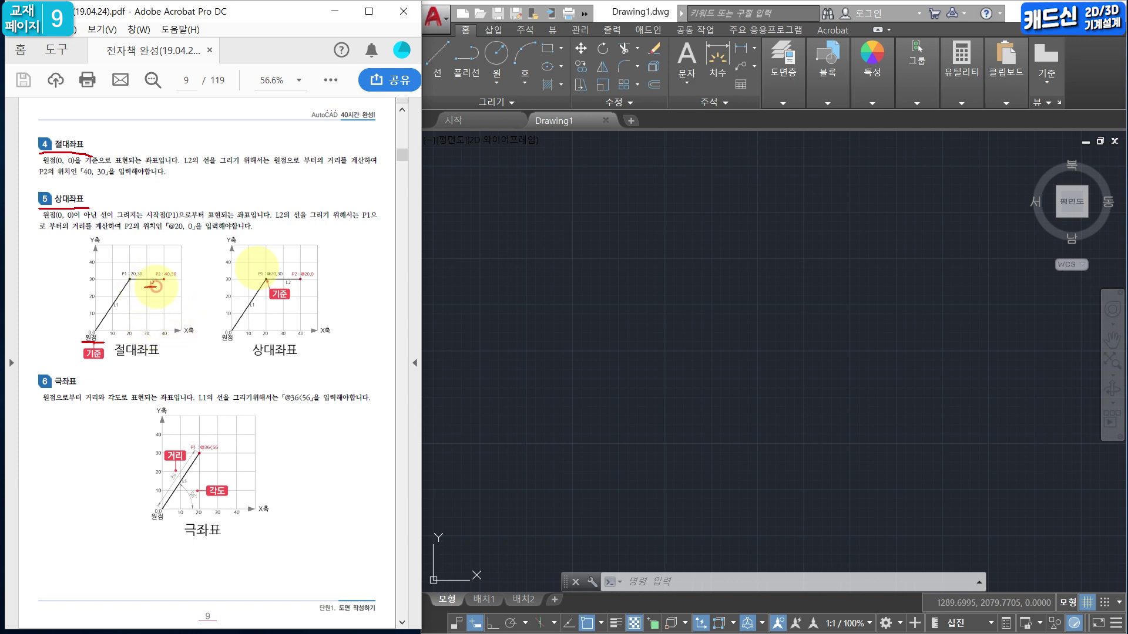
pyautogui.moveTo(144, 288); pyautogui.dragTo(158, 286)
pyautogui.moveTo(163, 284); pyautogui.dragTo(170, 284)
pyautogui.moveTo(83, 177); pyautogui.dragTo(106, 177)
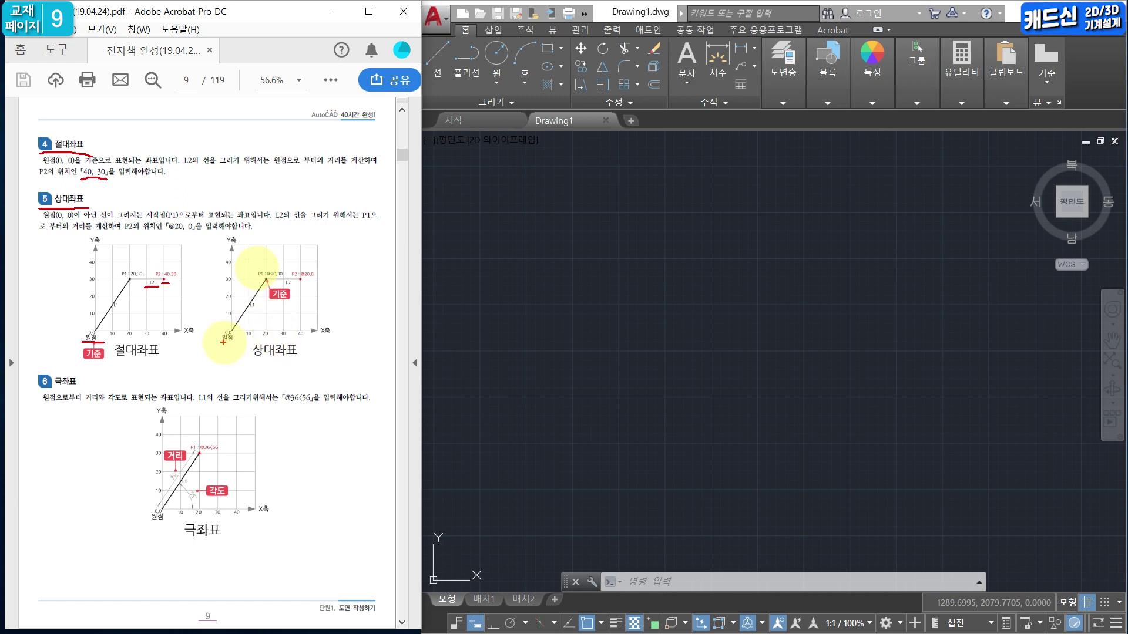
pyautogui.moveTo(217, 346); pyautogui.dragTo(236, 346)
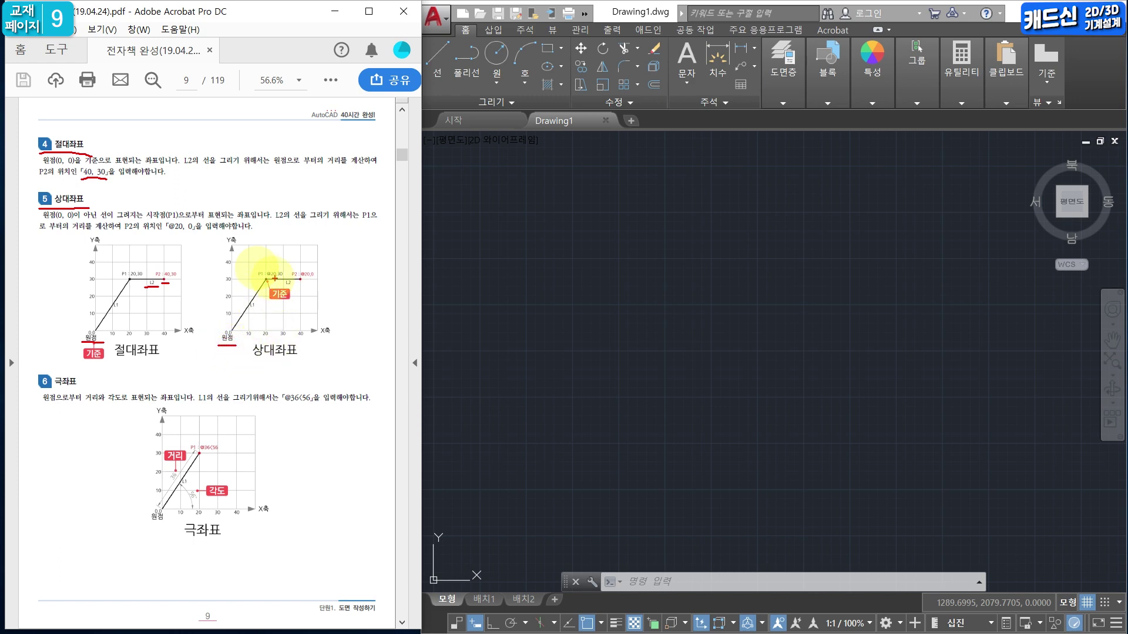
pyautogui.moveTo(261, 288); pyautogui.dragTo(274, 291)
pyautogui.moveTo(285, 289); pyautogui.dragTo(299, 288)
pyautogui.moveTo(299, 282); pyautogui.dragTo(310, 283)
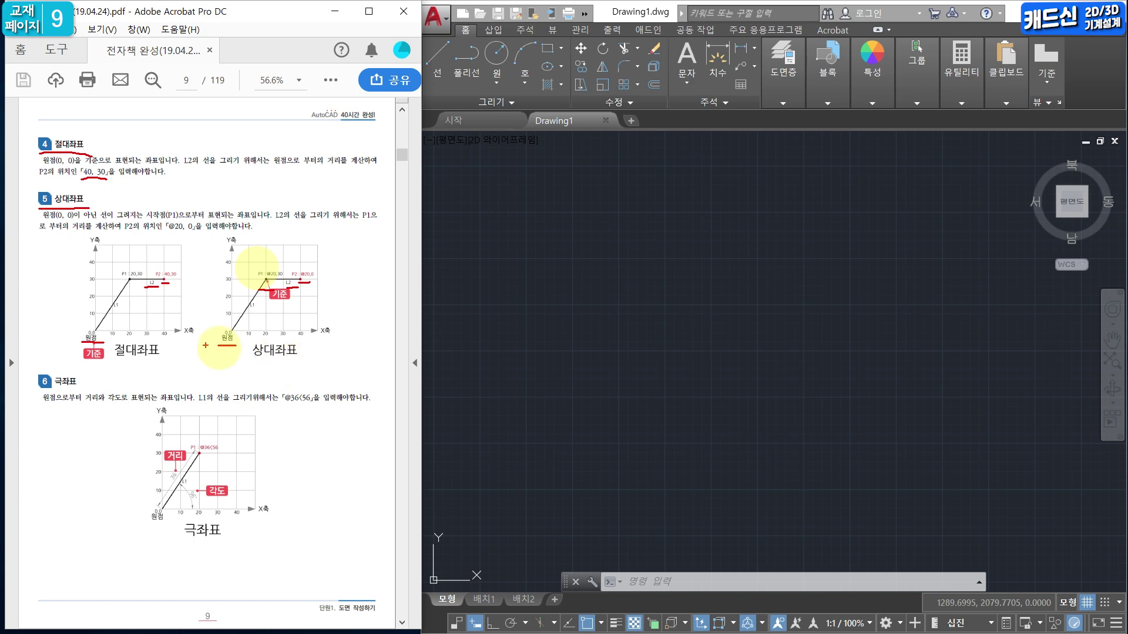
pyautogui.moveTo(154, 371); pyautogui.dragTo(158, 369)
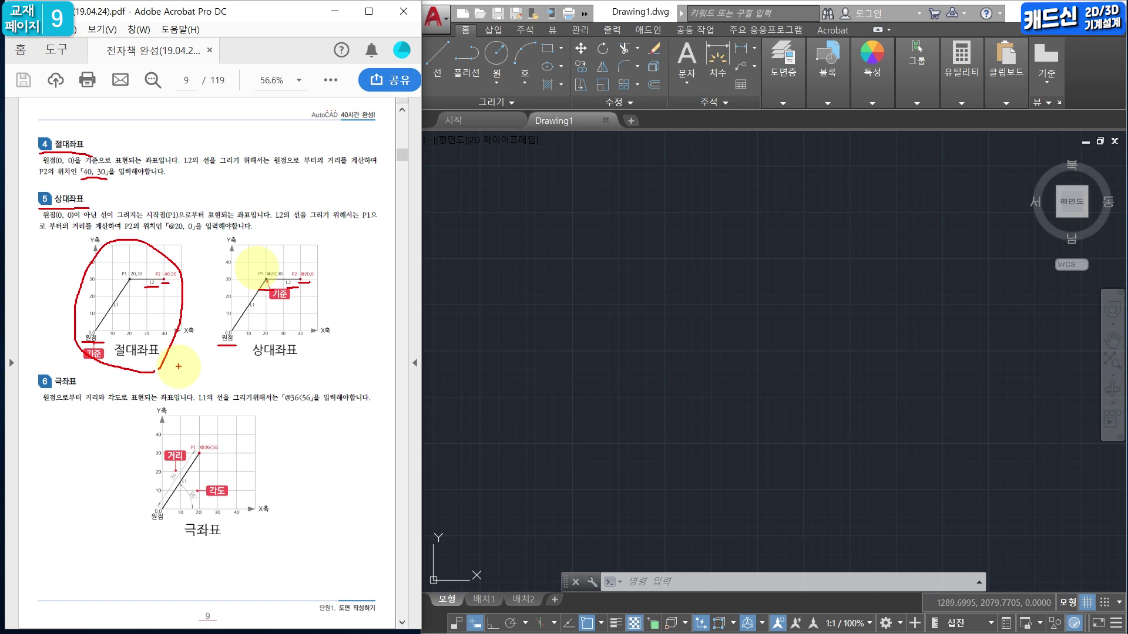
# Undo the stray circle tail, frame the 상대좌표 figure with a red rectangle, then clear all marks.
pyautogui.hotkey('ctrl', 'z')
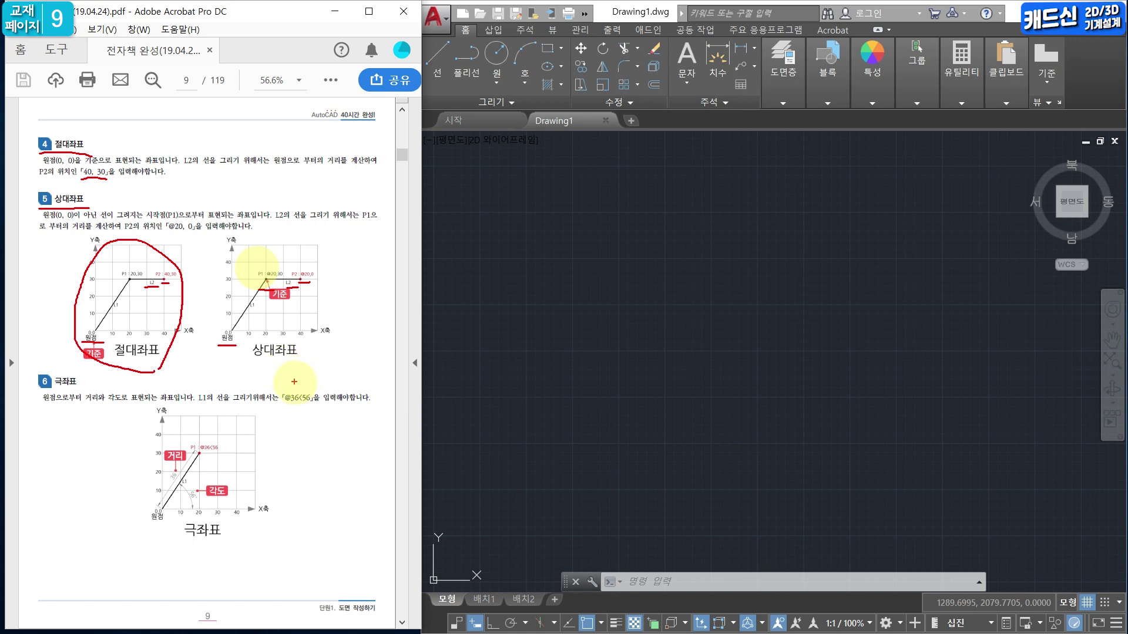
pyautogui.moveTo(198, 376); pyautogui.dragTo(348, 222)
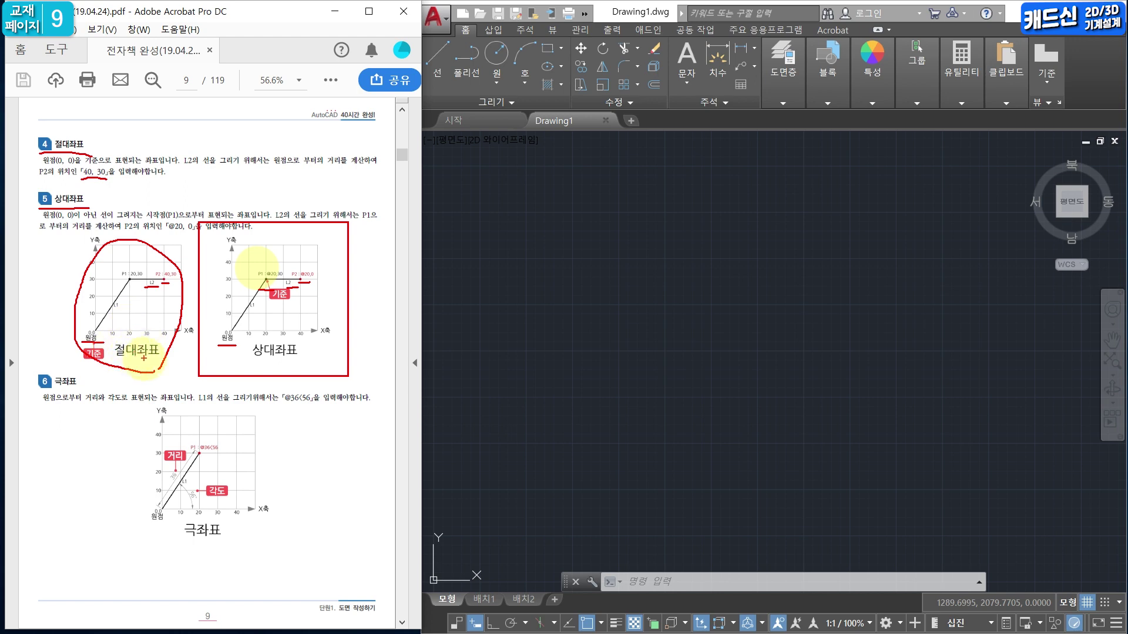
pyautogui.press('Escape')
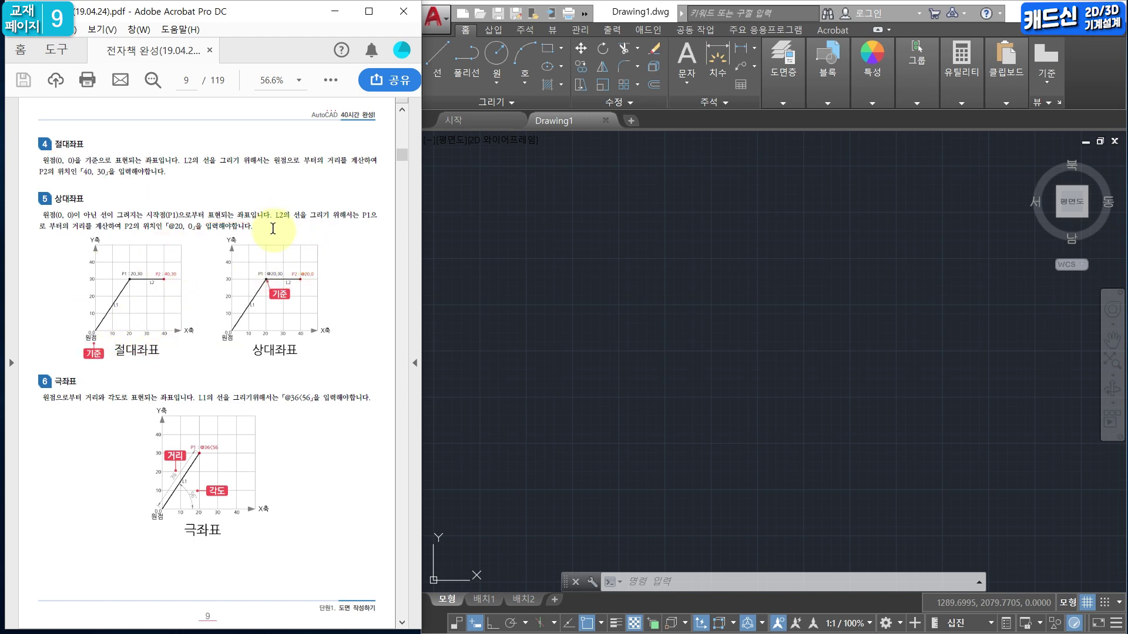
# Scroll to page 10, circle the 동적 입력 and step 3 items in red, then clear them.
pyautogui.scroll(-3, 273, 229)
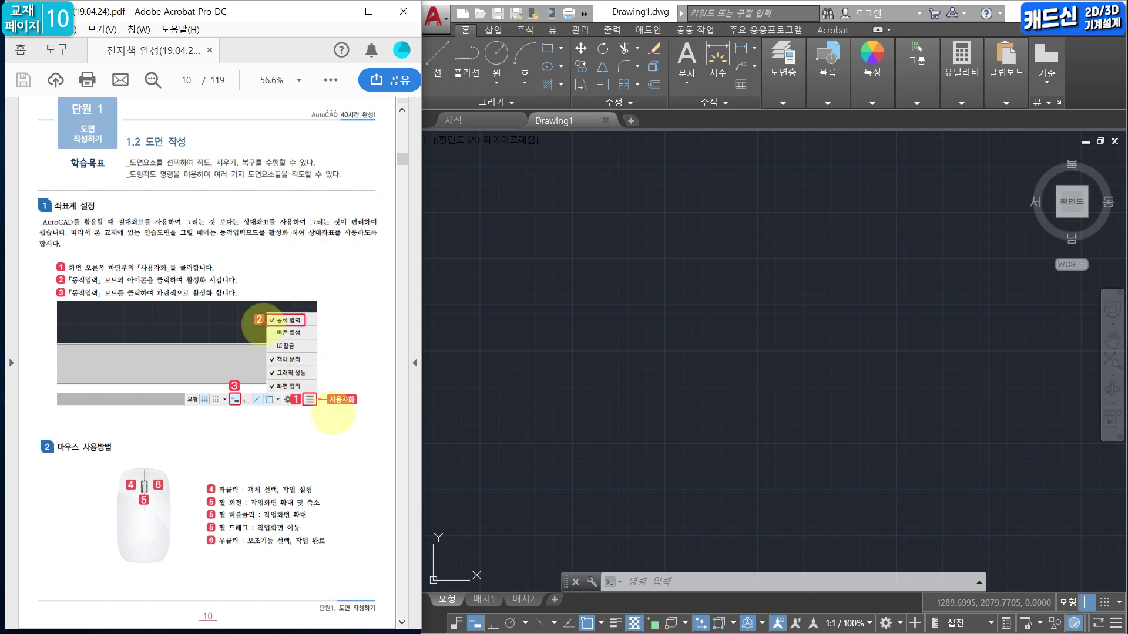
pyautogui.moveTo(276, 323); pyautogui.dragTo(258, 322)
pyautogui.moveTo(240, 396); pyautogui.dragTo(235, 395)
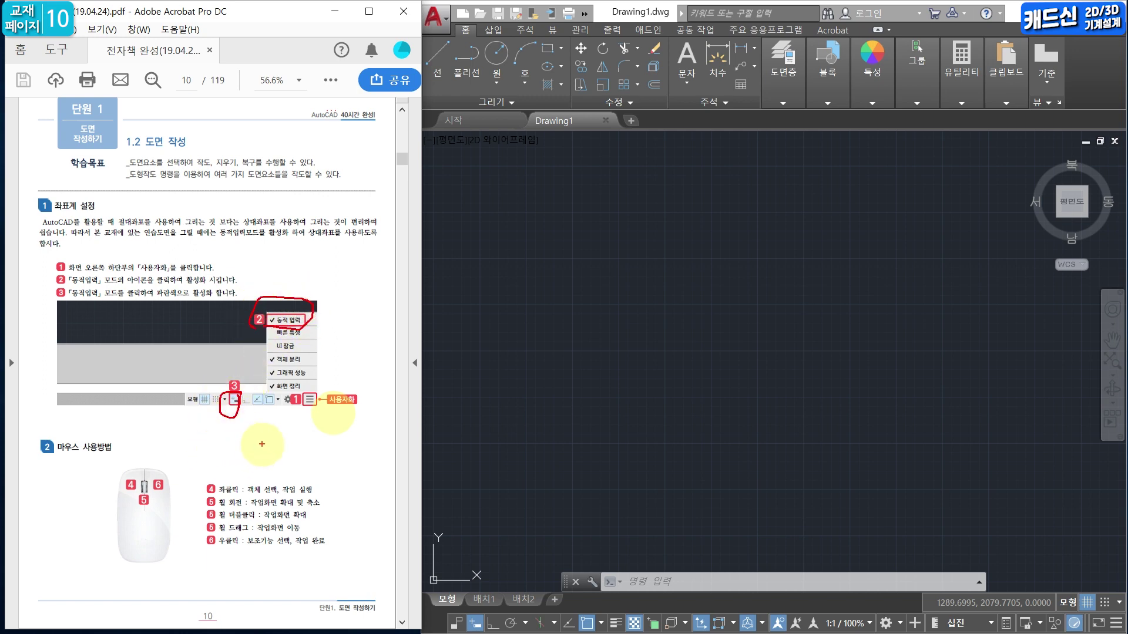
pyautogui.press('Escape')
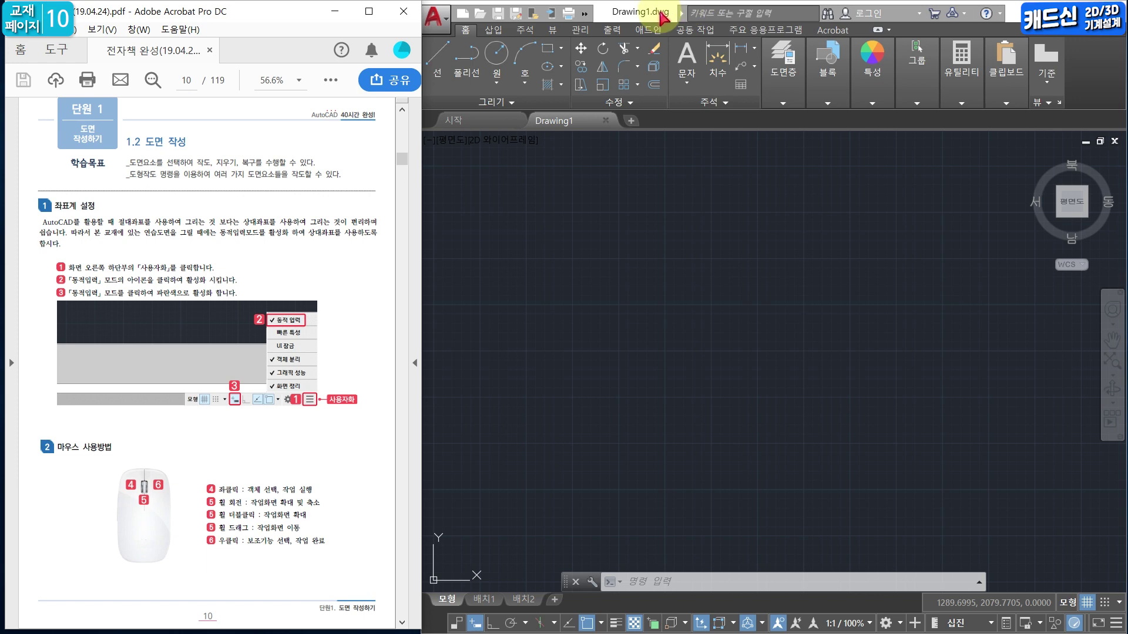
# Create the new drawing Drawing2 from the acadiso template and open the status-bar customization list.
pyautogui.click(469, 16)
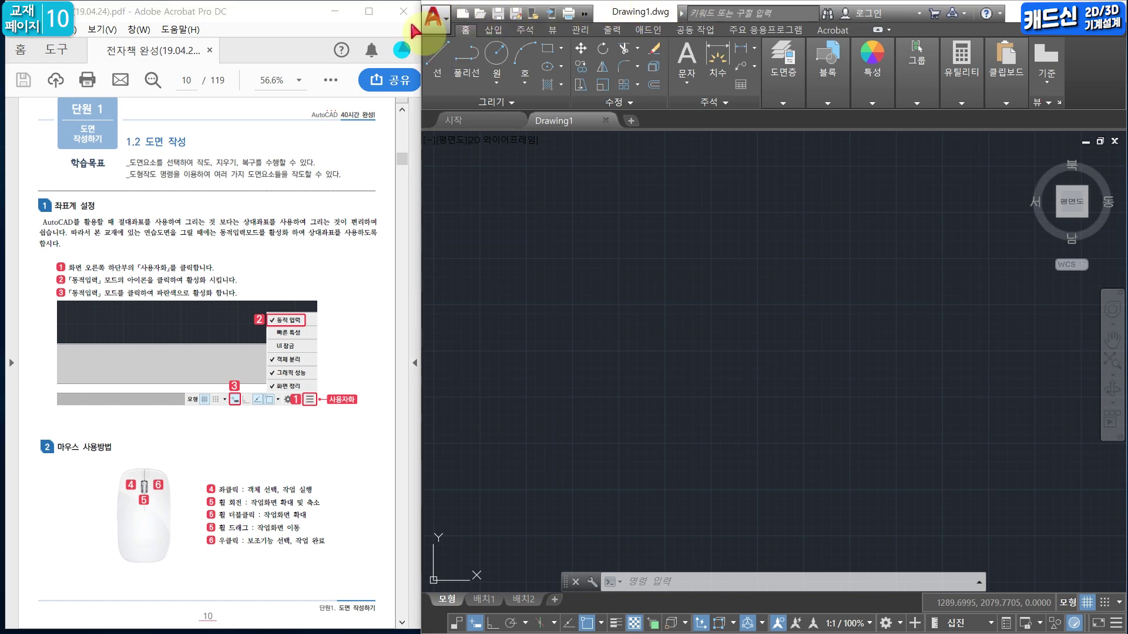
pyautogui.click(464, 13)
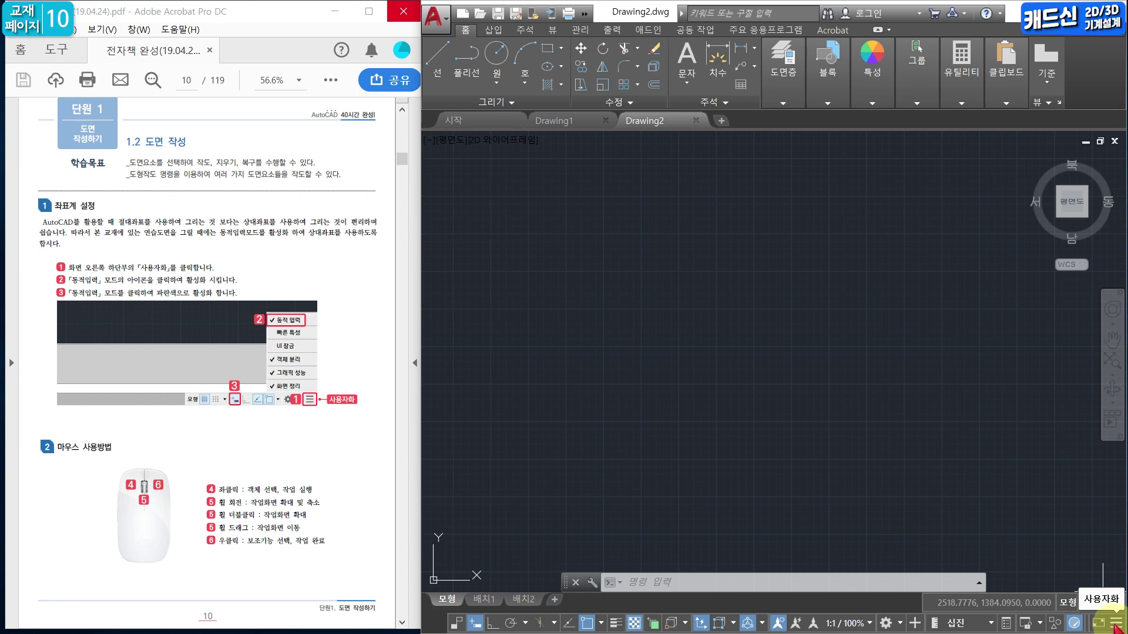
pyautogui.click(1116, 627)
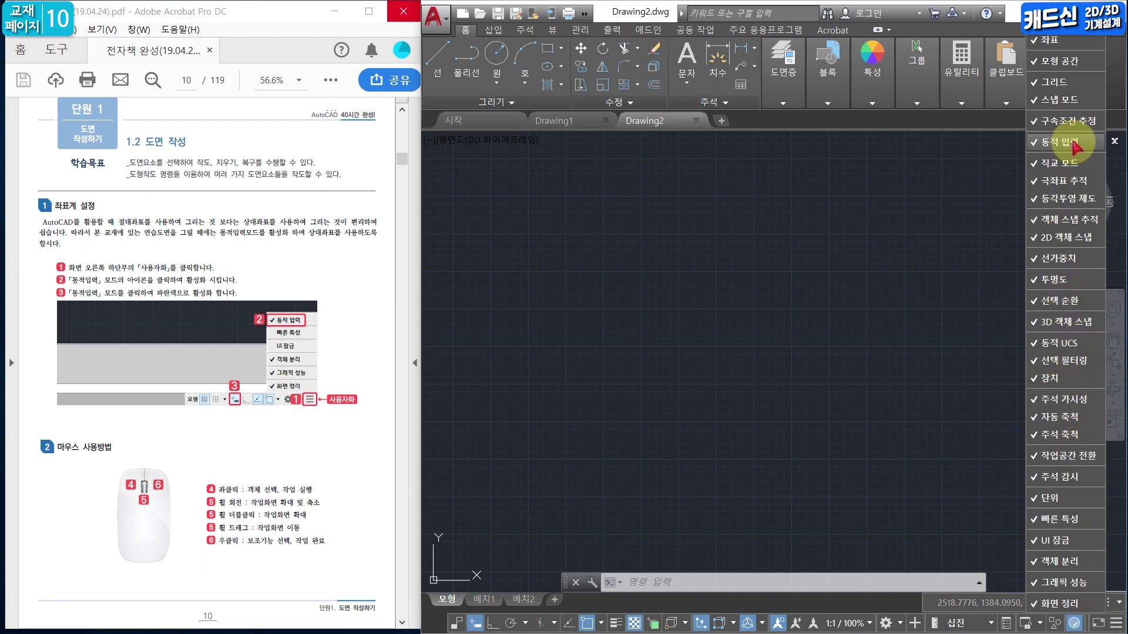
# Leave 동적 입력 (Dynamic Input) checked in the status-bar list and switch Dynamic Input on.
pyautogui.click(1072, 145)
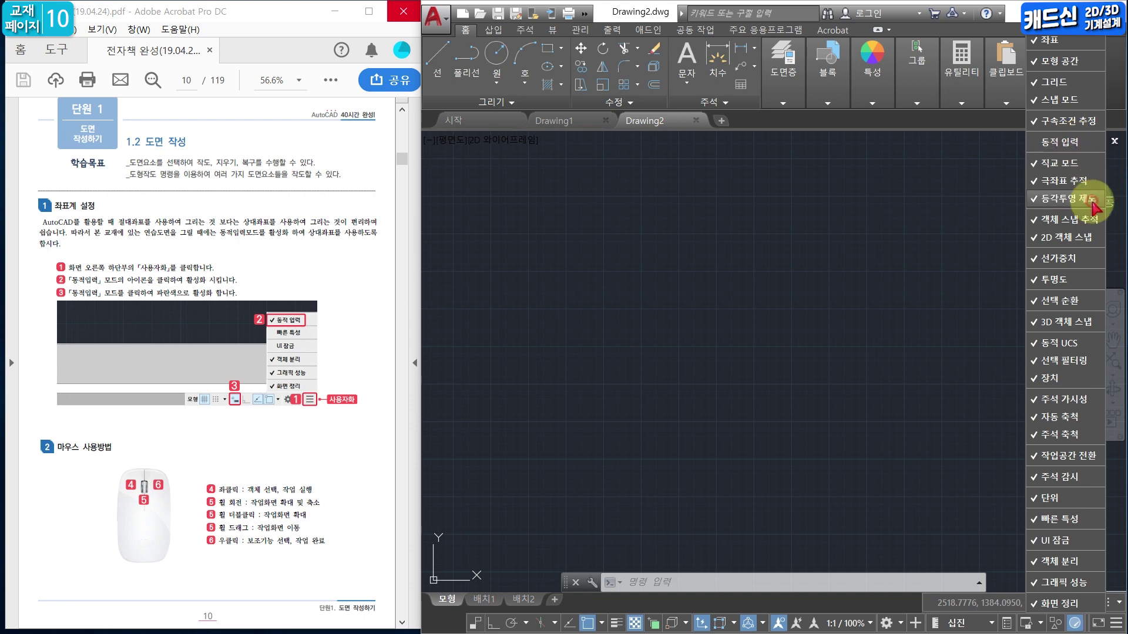
pyautogui.click(1078, 146)
pyautogui.doubleClick(1082, 148)
pyautogui.click(1083, 148)
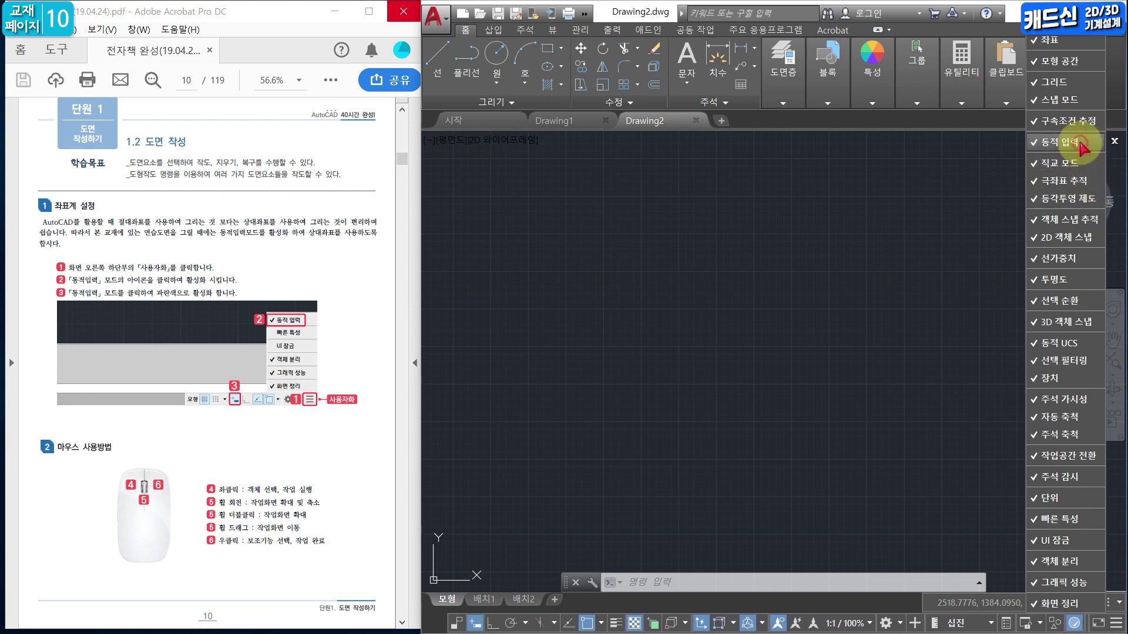
pyautogui.click(607, 499)
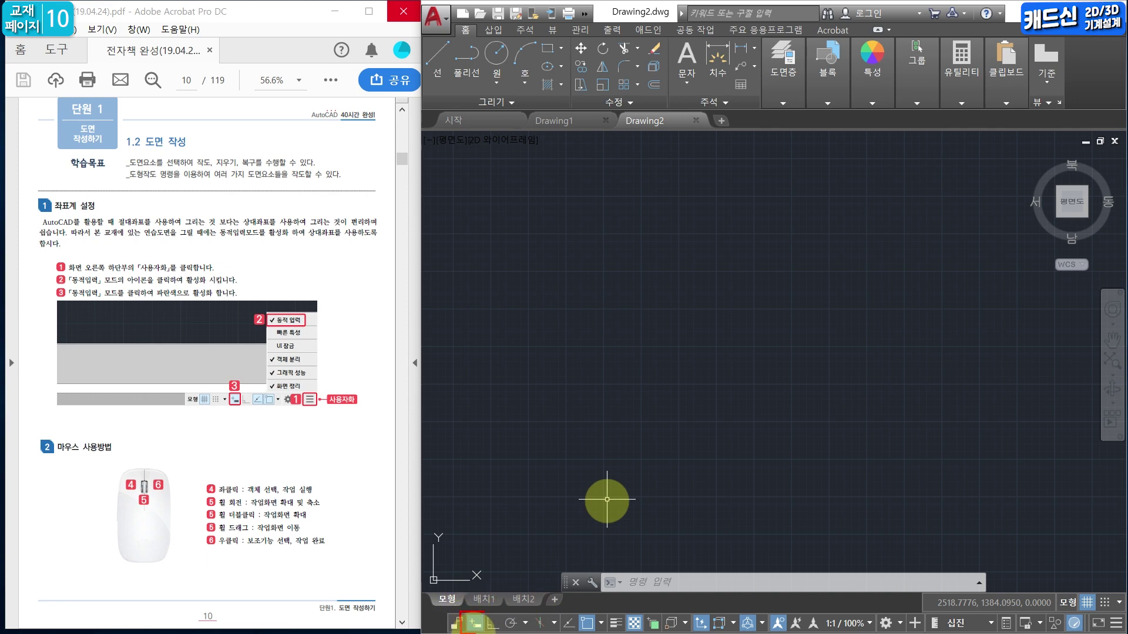
pyautogui.click(476, 623)
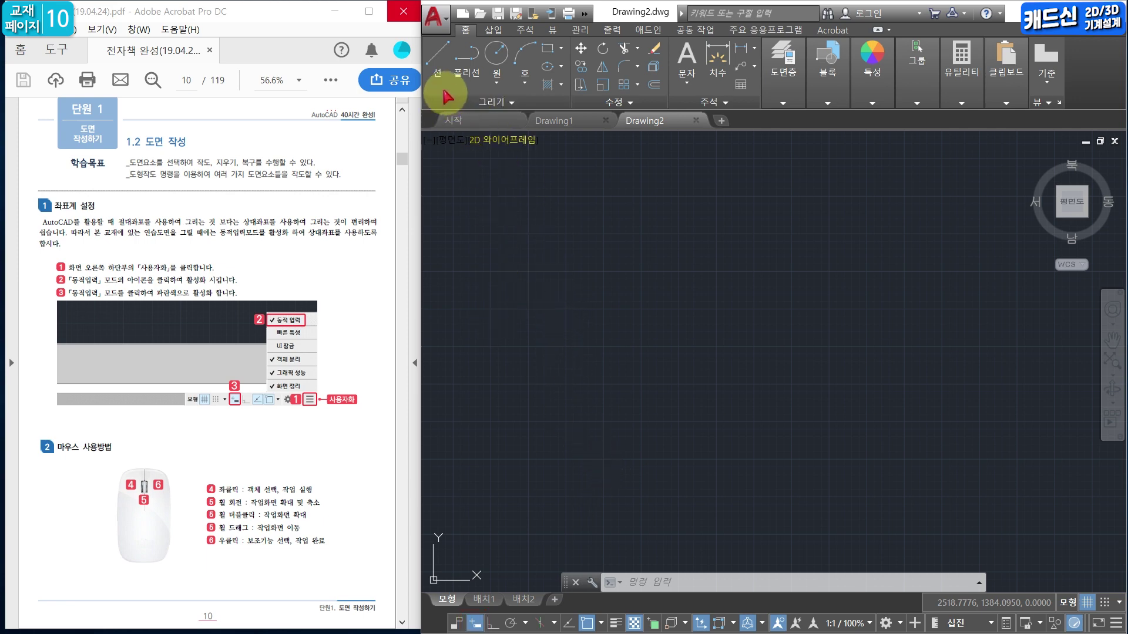
# Draw a zigzag of seven connected line segments through eight clicked points with the Line tool.
pyautogui.click(445, 52)
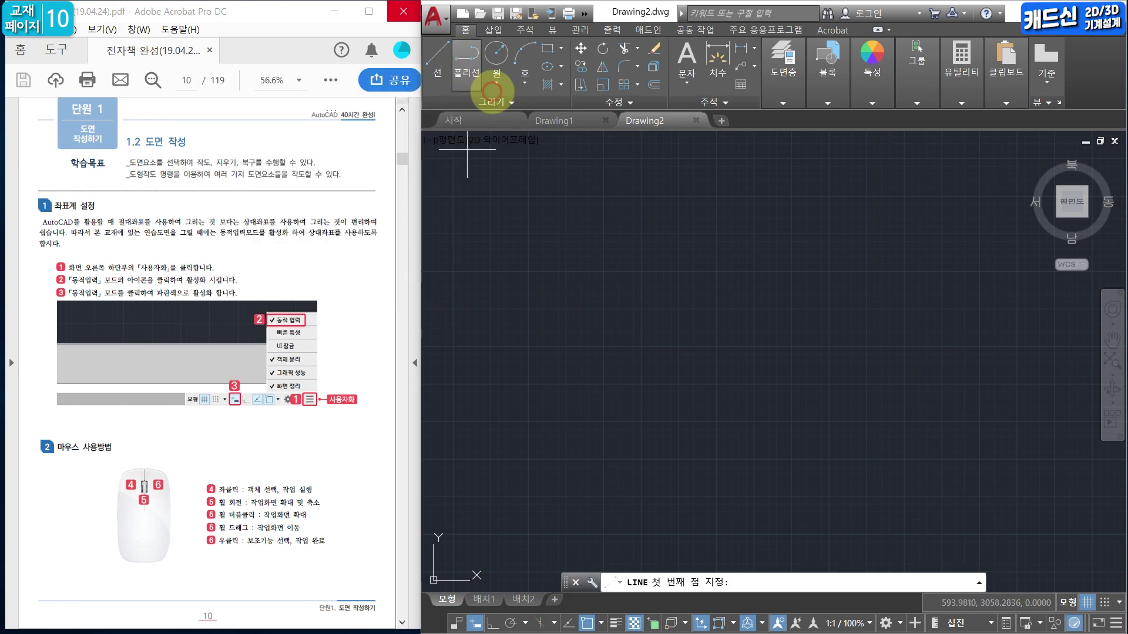
pyautogui.click(562, 465)
pyautogui.click(595, 422)
pyautogui.click(631, 466)
pyautogui.click(655, 422)
pyautogui.click(692, 468)
pyautogui.click(720, 430)
pyautogui.click(750, 460)
pyautogui.click(780, 425)
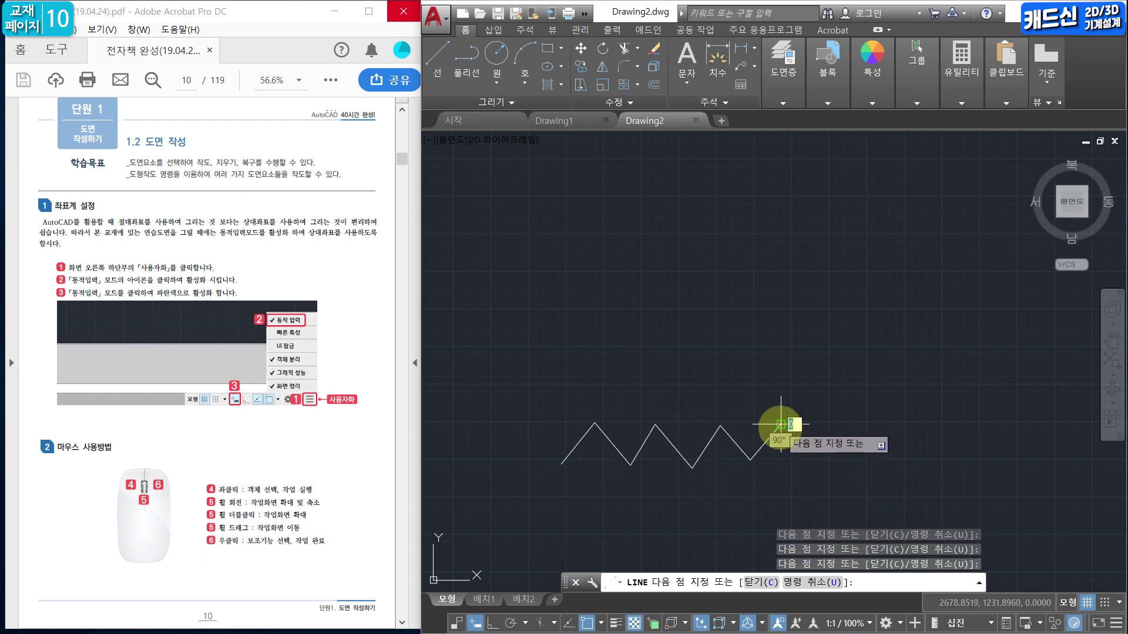
pyautogui.press('Escape')
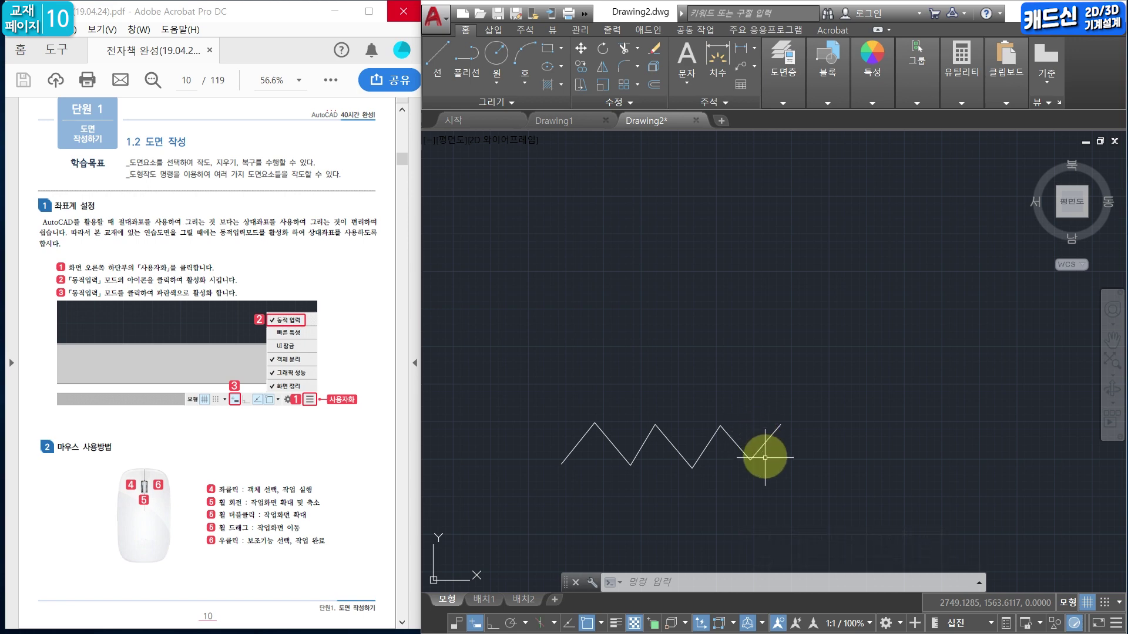
# Select the five zigzag segments, then cancel the selection.
pyautogui.click(577, 442)
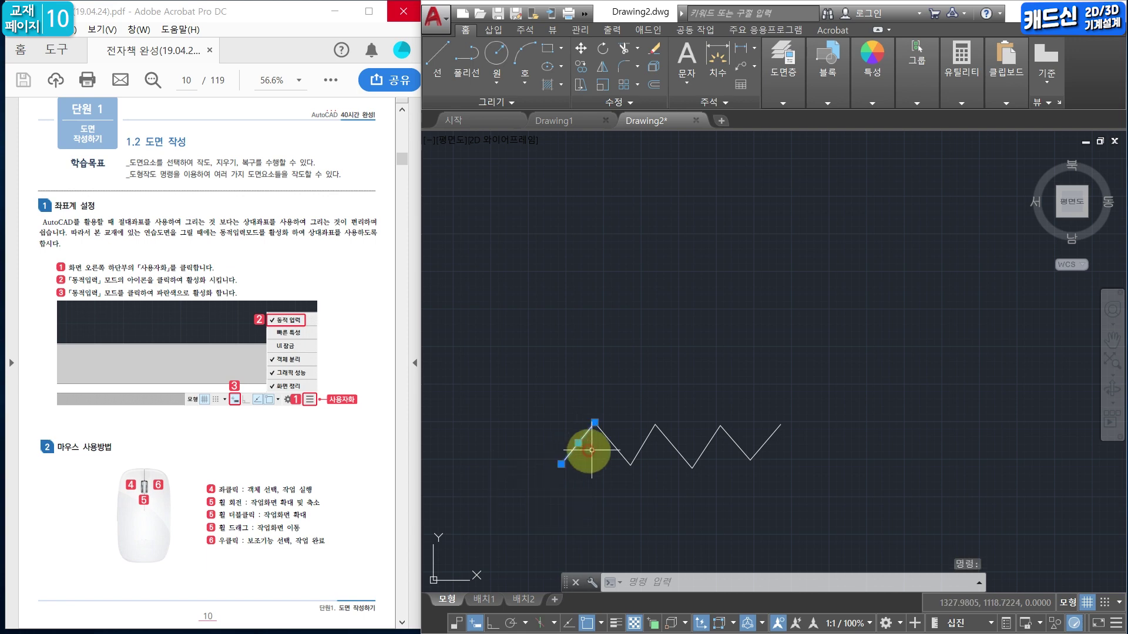
pyautogui.click(615, 445)
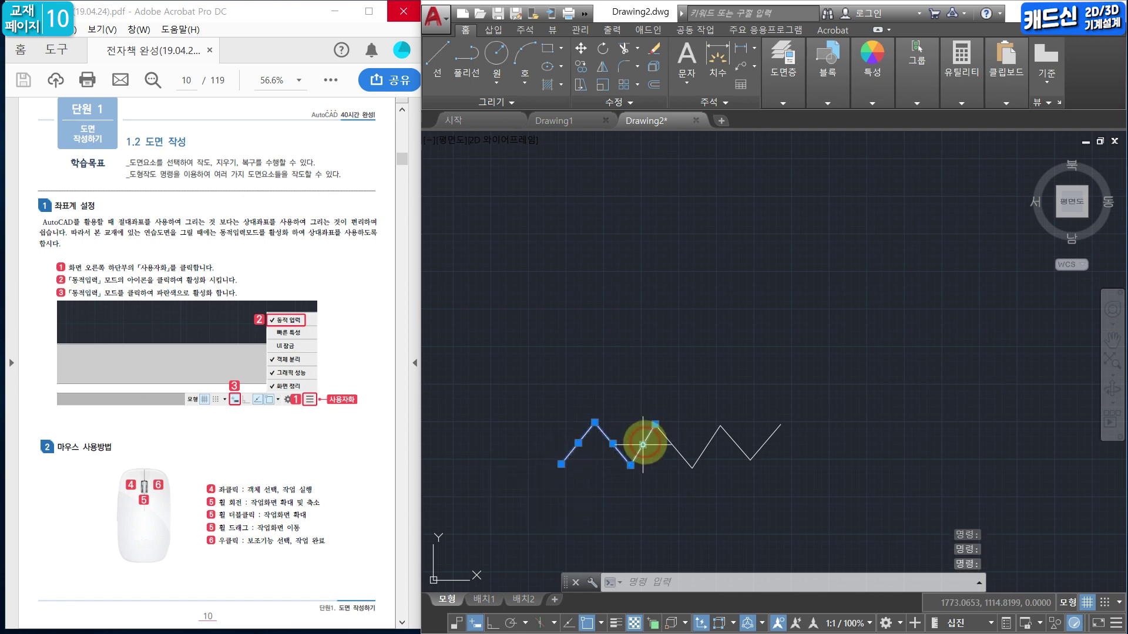
pyautogui.click(674, 446)
pyautogui.click(709, 445)
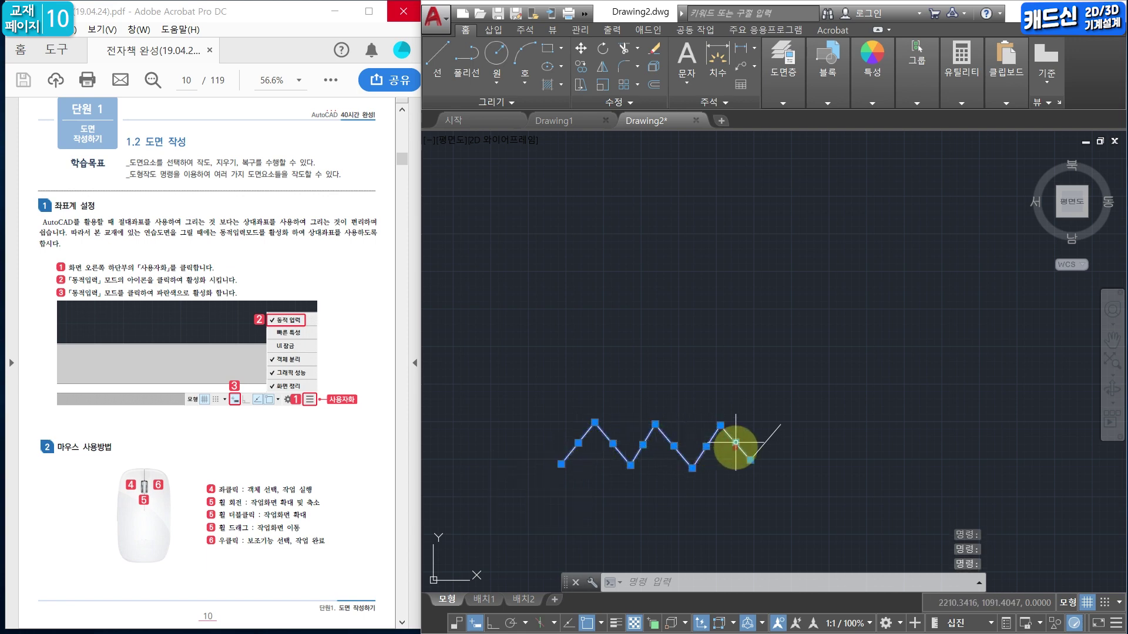
pyautogui.click(734, 444)
pyautogui.press('Escape')
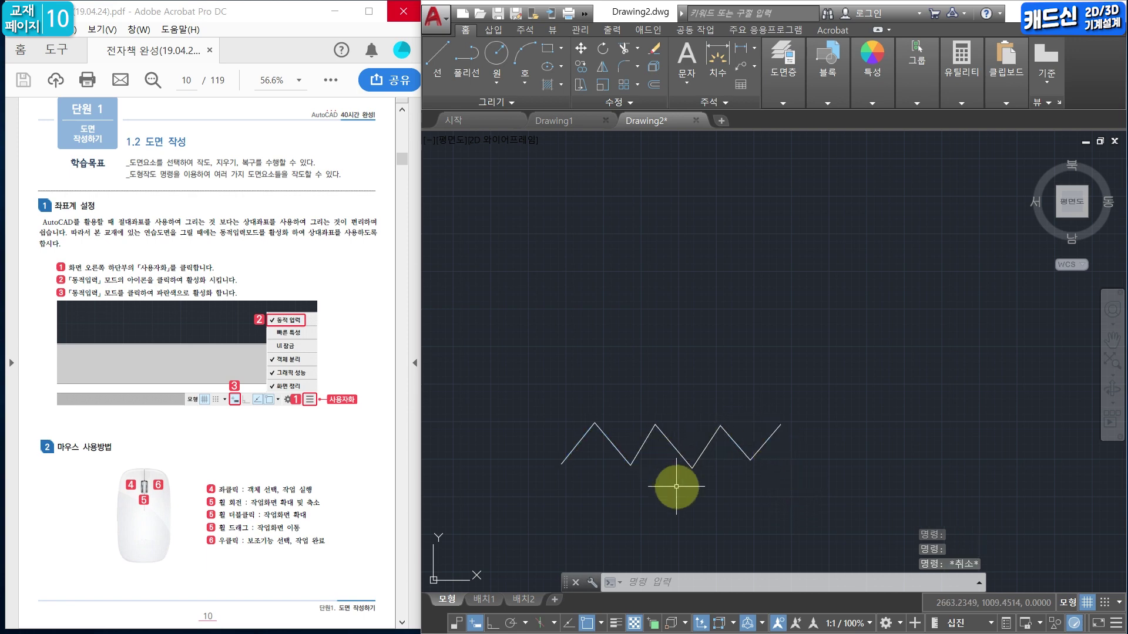
# Pan the zigzag up and right, then zoom in and out repeatedly with the wheel.
pyautogui.moveTo(662, 486); pyautogui.dragTo(709, 432, button='middle')
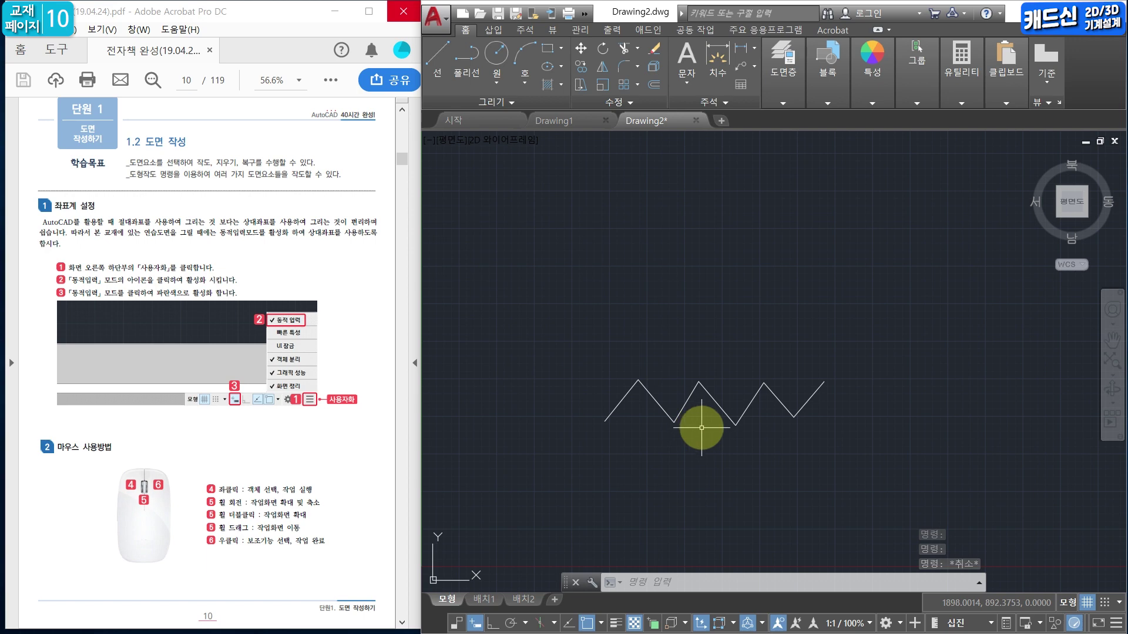
pyautogui.scroll(3, 681, 437)
pyautogui.scroll(4, 681, 426)
pyautogui.scroll(-3, 681, 423)
pyautogui.scroll(3, 681, 421)
pyautogui.scroll(-6, 678, 421)
pyautogui.scroll(6, 675, 412)
pyautogui.scroll(-5, 675, 413)
pyautogui.scroll(4, 675, 412)
pyautogui.scroll(2, 671, 414)
pyautogui.scroll(-7, 675, 409)
pyautogui.scroll(8, 677, 408)
pyautogui.scroll(-4, 673, 417)
pyautogui.scroll(5, 673, 424)
pyautogui.scroll(-7, 677, 424)
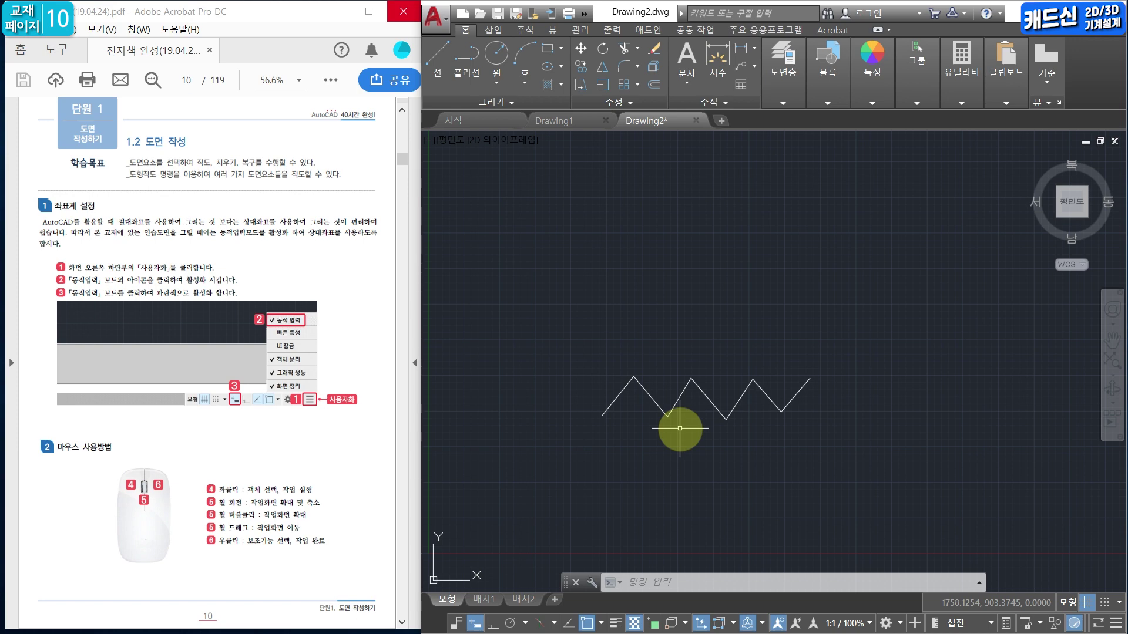
# Zoom to extents so the zigzag fills the drawing area, pan it right, and dismiss the shortcut menu.
pyautogui.middleClick(680, 429)
pyautogui.middleClick(680, 429)
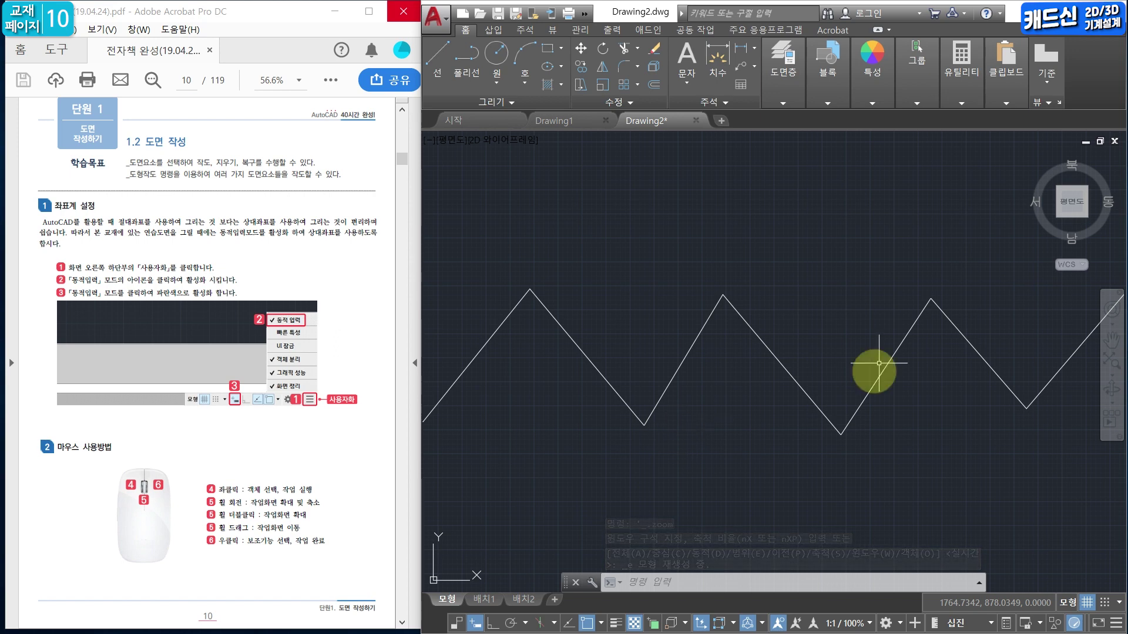
pyautogui.scroll(-4, 782, 411)
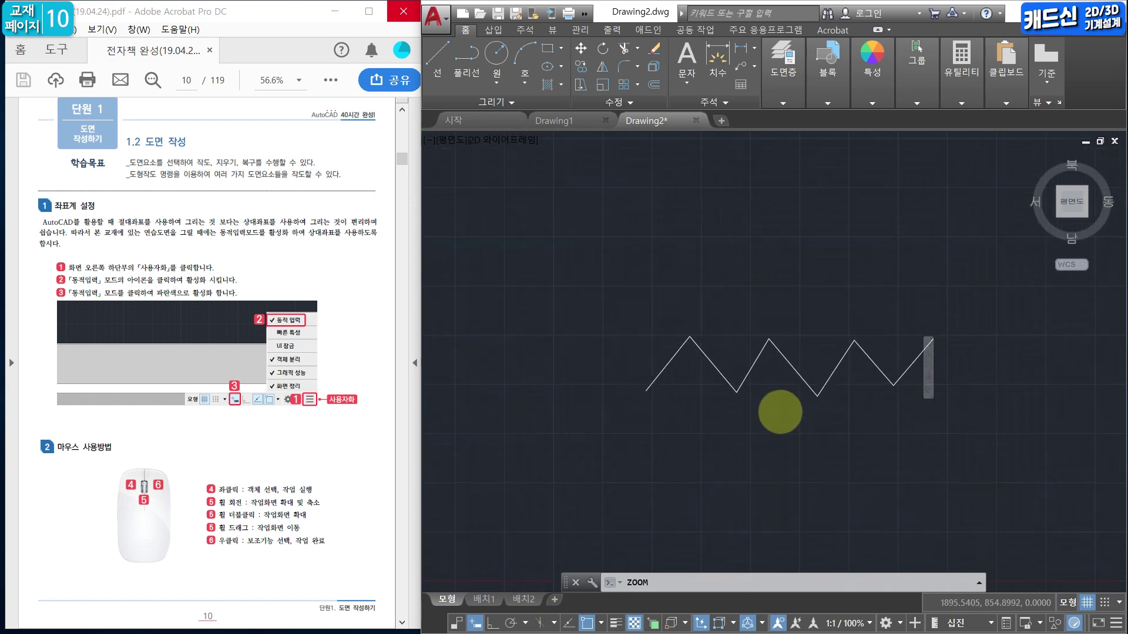
pyautogui.middleClick(775, 411)
pyautogui.middleClick(775, 411)
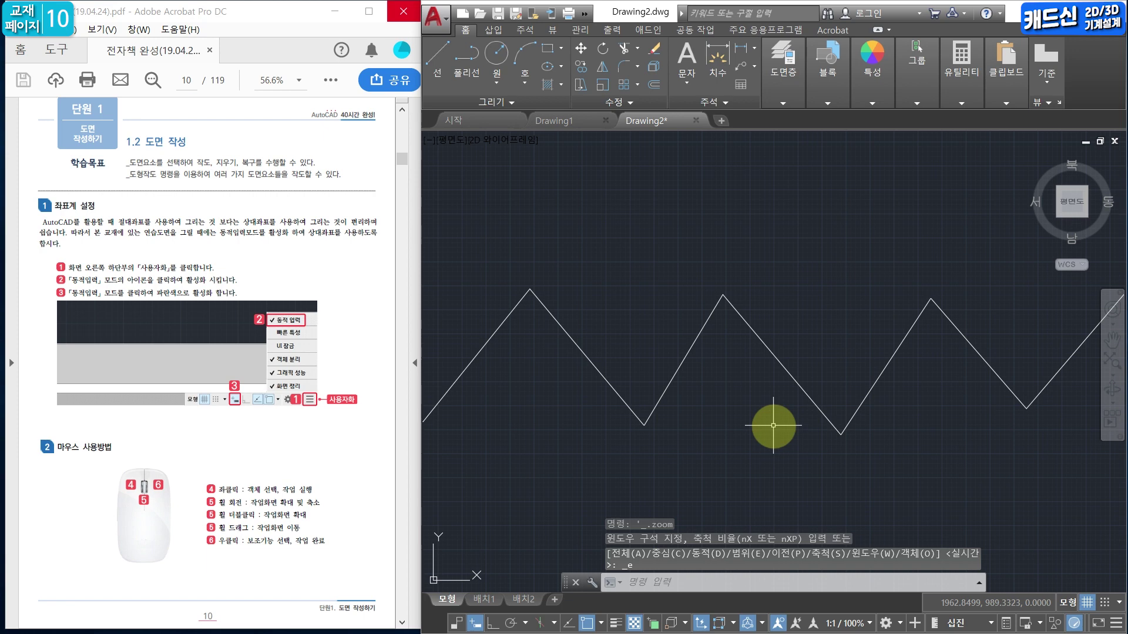
pyautogui.moveTo(547, 428)
pyautogui.mouseDown(button='middle')
pyautogui.moveTo(891, 435)
pyautogui.moveTo(551, 398)
pyautogui.moveTo(851, 423)
pyautogui.moveTo(463, 440)
pyautogui.moveTo(831, 433)
pyautogui.moveTo(884, 443)
pyautogui.moveTo(486, 423)
pyautogui.moveTo(687, 408)
pyautogui.moveTo(488, 432)
pyautogui.moveTo(586, 392)
pyautogui.mouseUp(button='middle')
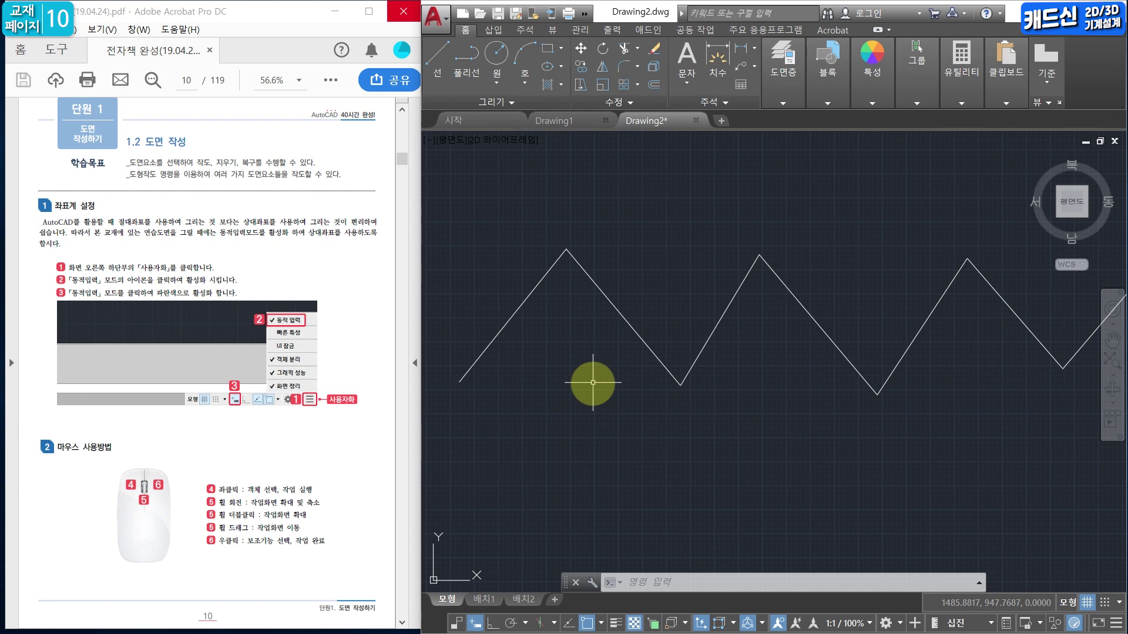
pyautogui.rightClick(593, 383)
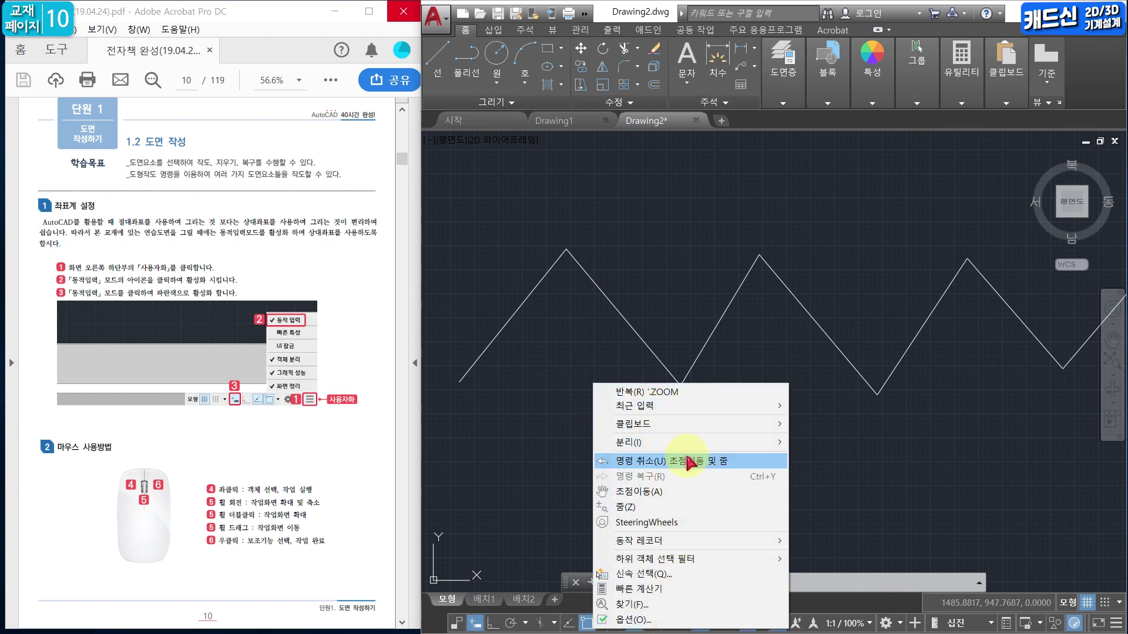
pyautogui.click(580, 440)
pyautogui.scroll(-3, 342, 417)
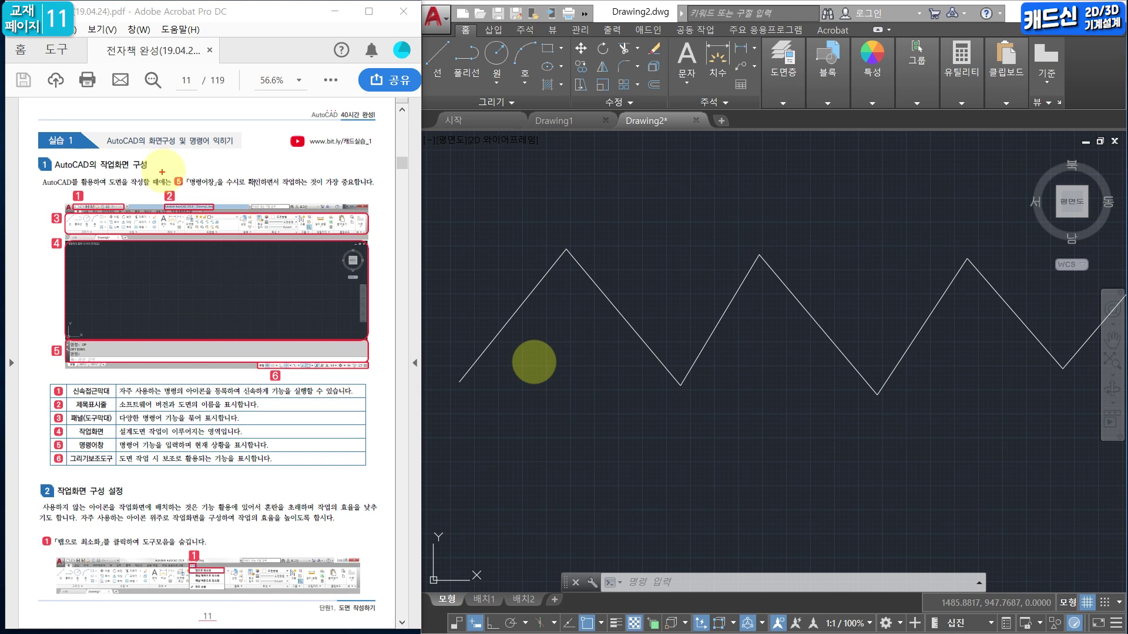
# Draw a red rectangle around the 실습 1 heading on page 11.
pyautogui.moveTo(36, 157); pyautogui.dragTo(253, 120)
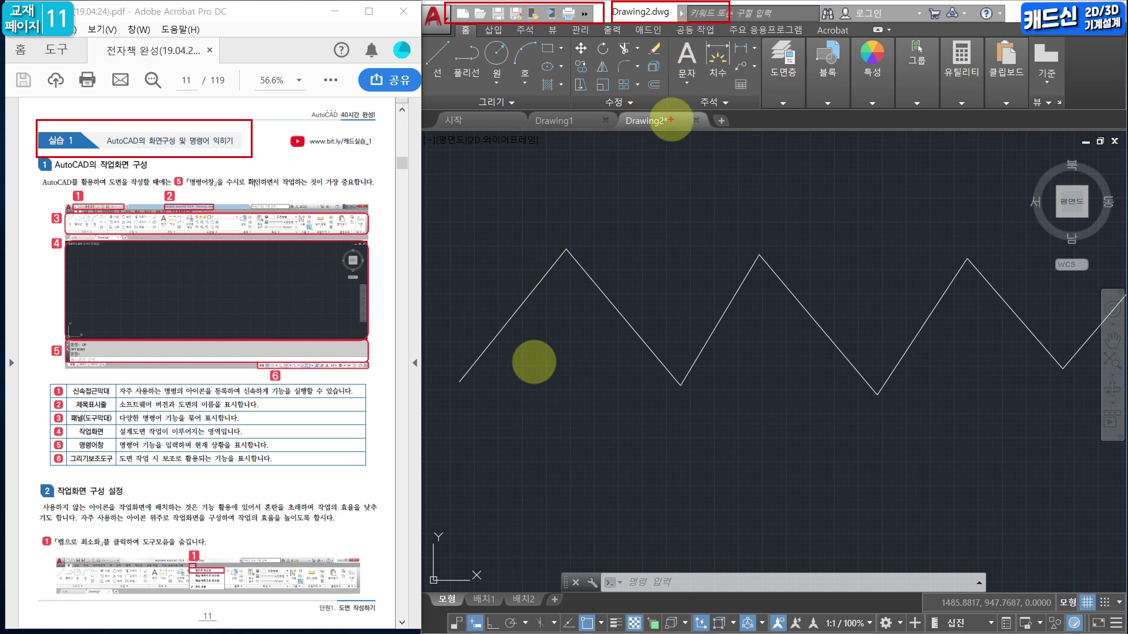
pyautogui.moveTo(426, 38); pyautogui.dragTo(1075, 113)
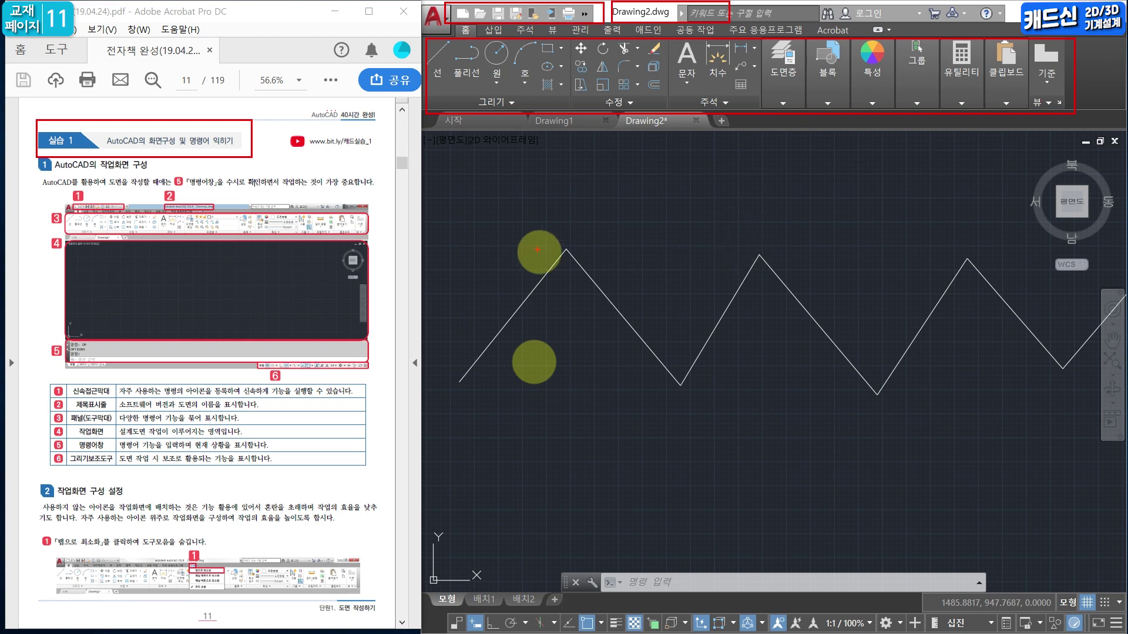
pyautogui.moveTo(437, 138); pyautogui.dragTo(1107, 565)
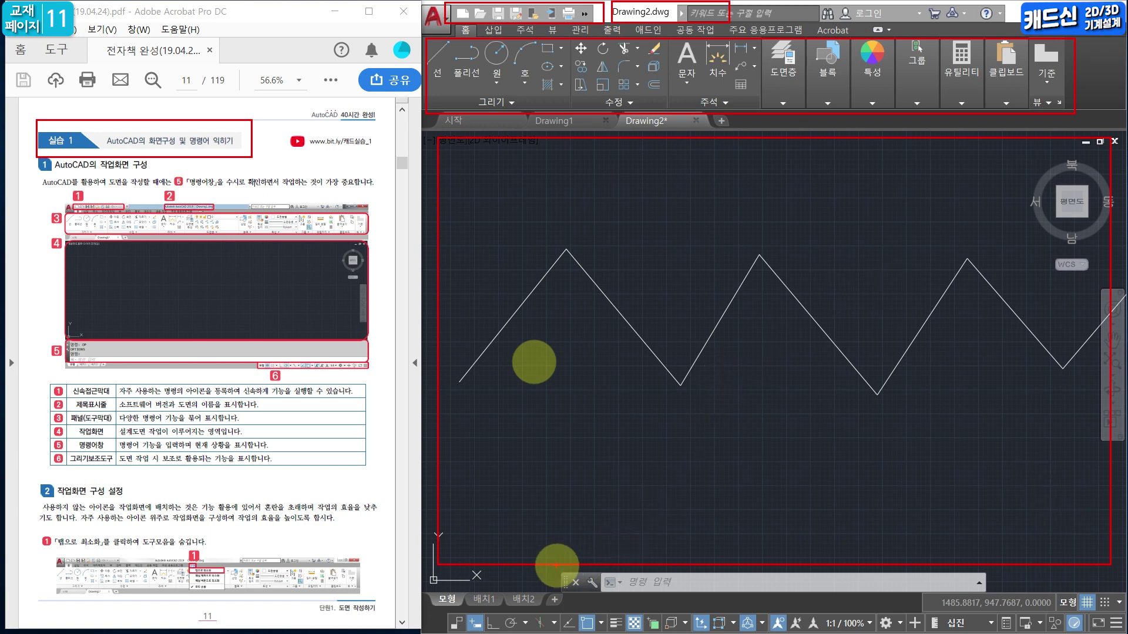
pyautogui.moveTo(559, 569); pyautogui.dragTo(990, 591)
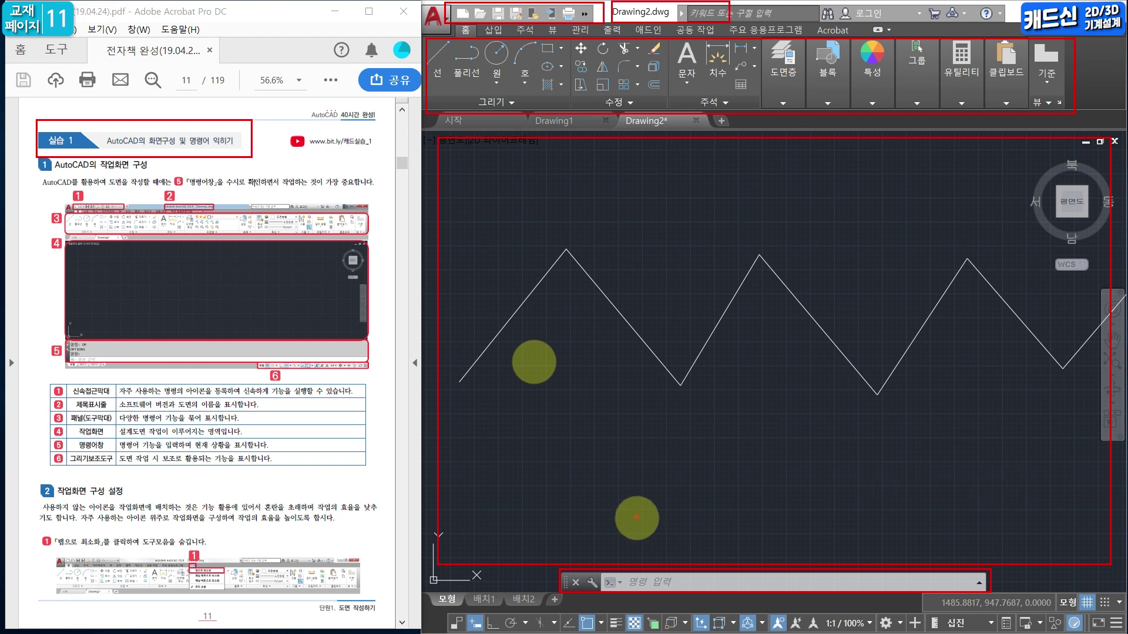
pyautogui.moveTo(561, 546)
pyautogui.mouseDown()
pyautogui.moveTo(578, 571)
pyautogui.moveTo(558, 547)
pyautogui.mouseUp()
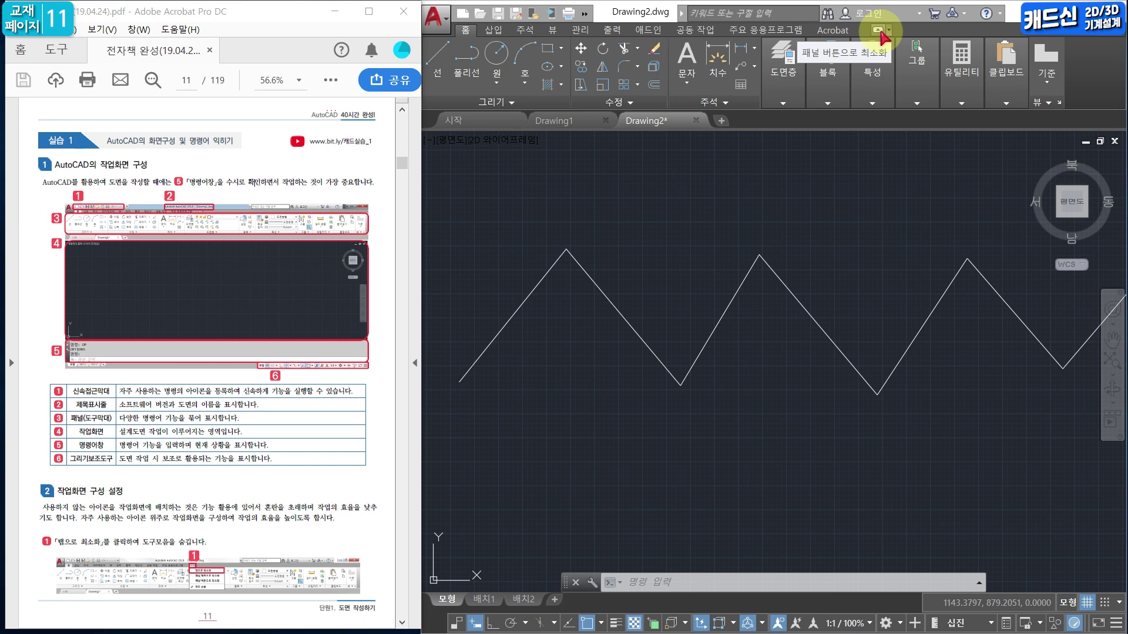
# Collapse the ribbon to tab names only, then scroll the textbook to page 12.
pyautogui.click(881, 34)
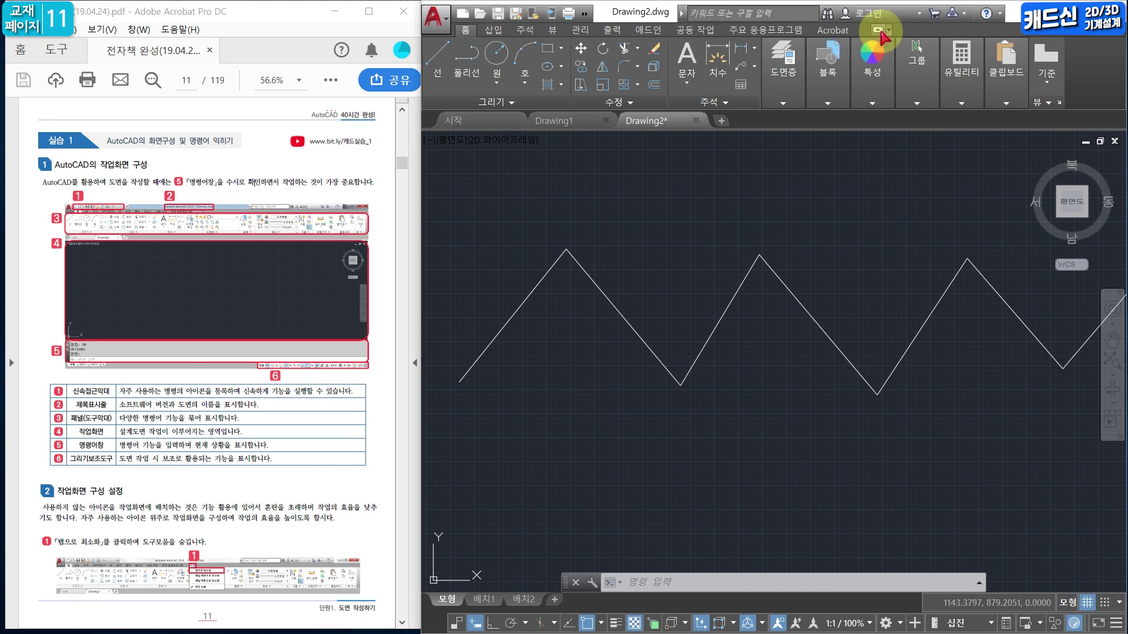
pyautogui.click(879, 34)
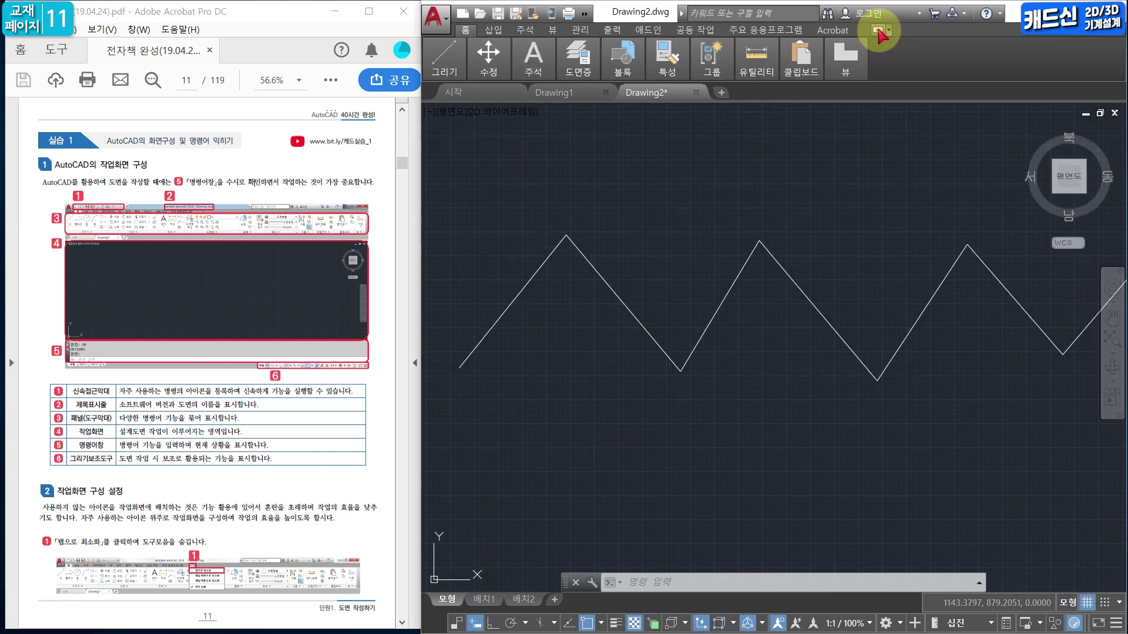
pyautogui.click(879, 34)
pyautogui.click(879, 34)
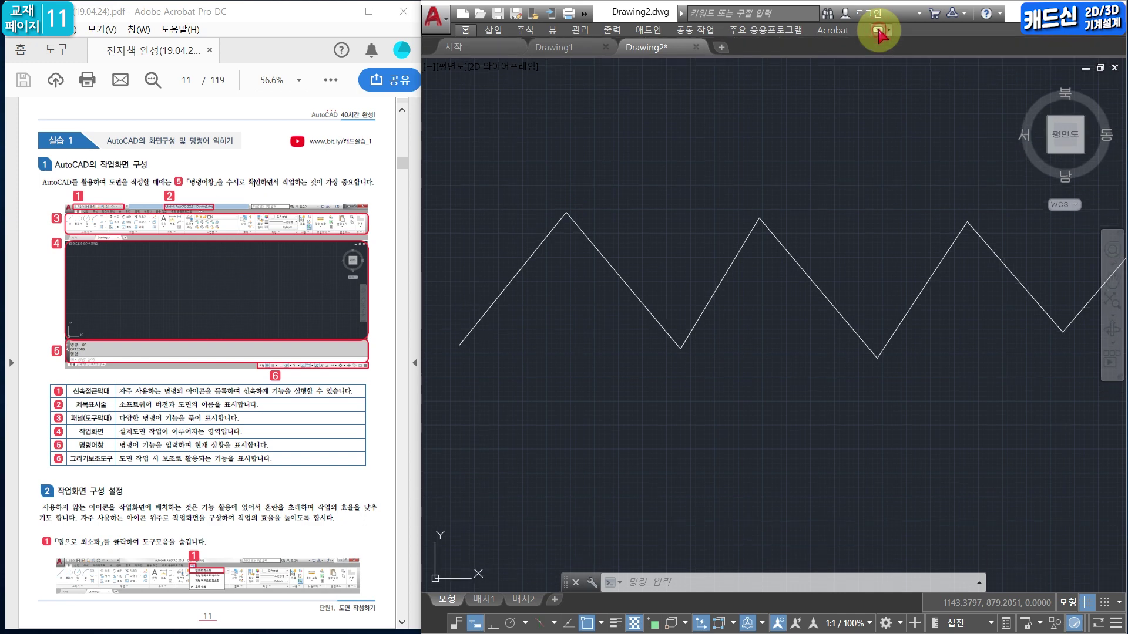
pyautogui.click(320, 412)
pyautogui.scroll(-2, 321, 412)
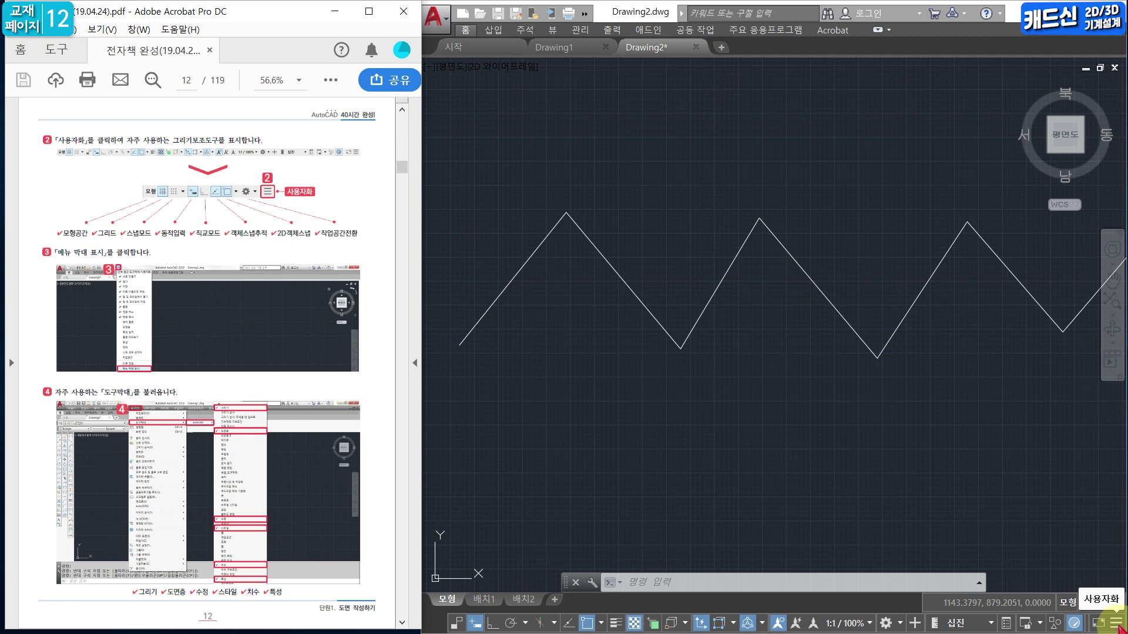
# Compare the status bar customization list with the textbook's recommended status items.
pyautogui.click(1117, 625)
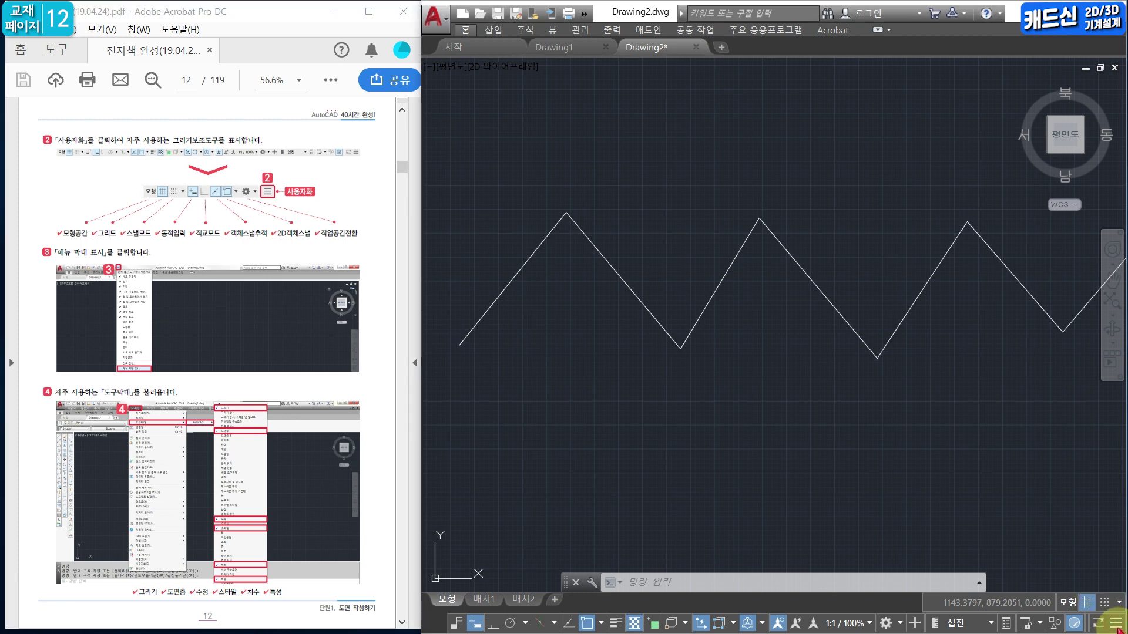
pyautogui.click(1118, 629)
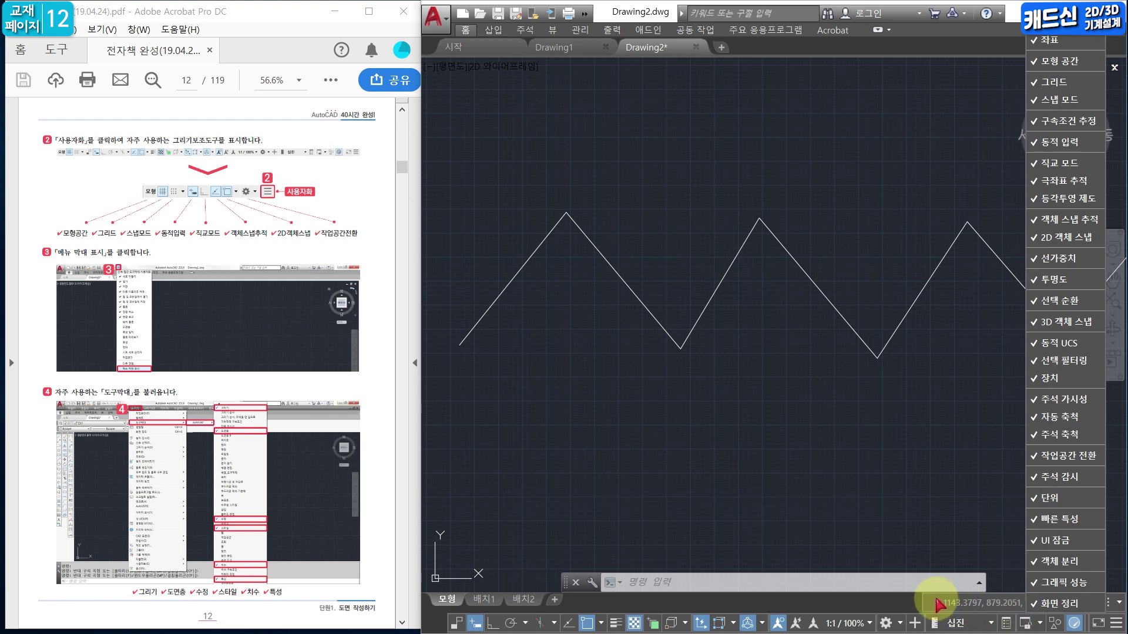
pyautogui.click(384, 261)
pyautogui.moveTo(47, 240); pyautogui.dragTo(362, 243)
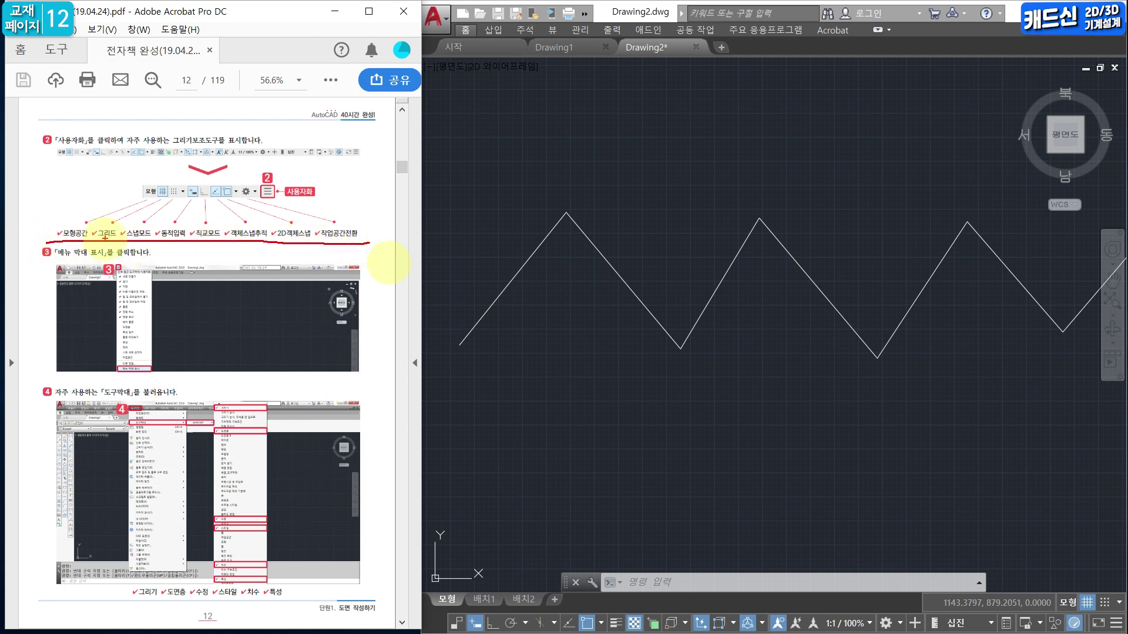
pyautogui.press('Escape')
pyautogui.click(1112, 620)
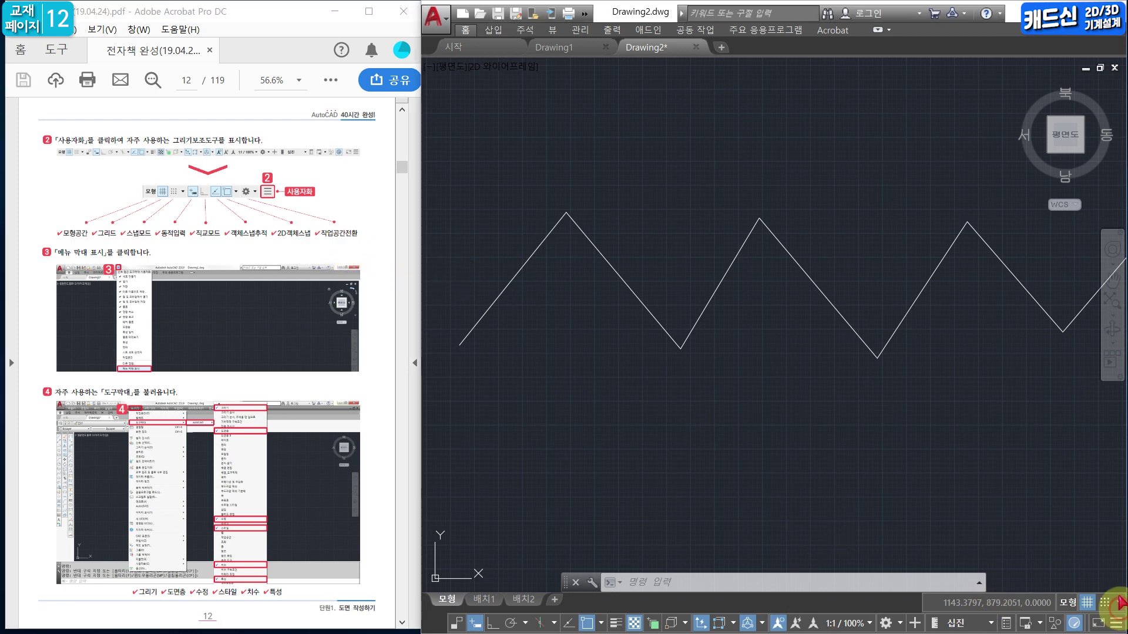
pyautogui.click(1116, 622)
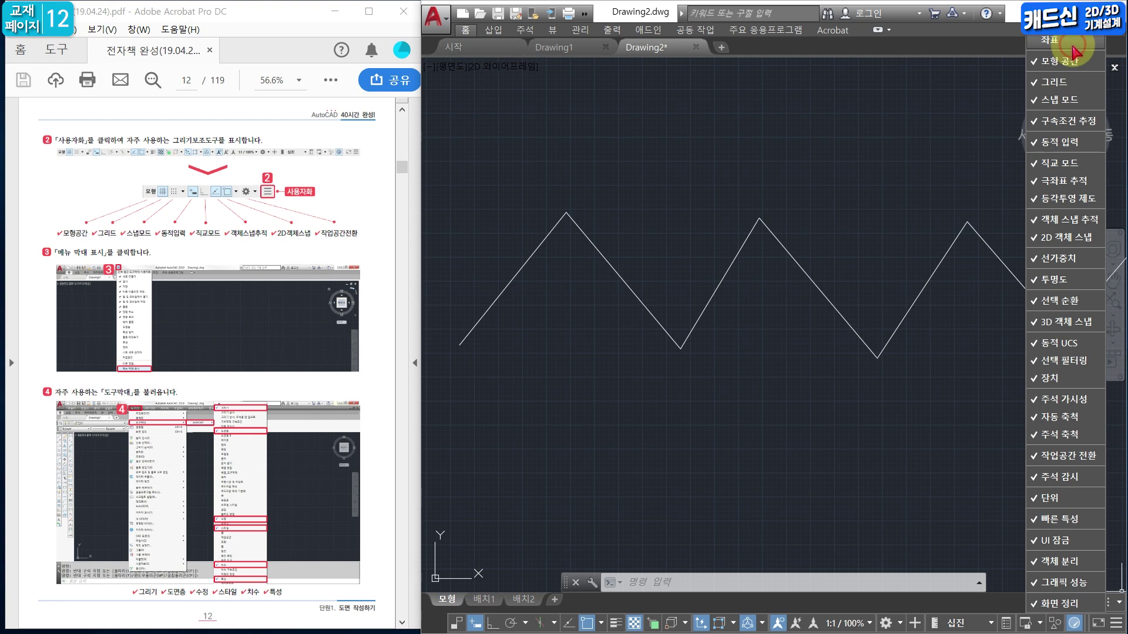
# Hide 구속조건 추정, 극좌표 추적, 등각투영 제도, 선가중치 and four more status bar items.
pyautogui.click(1076, 121)
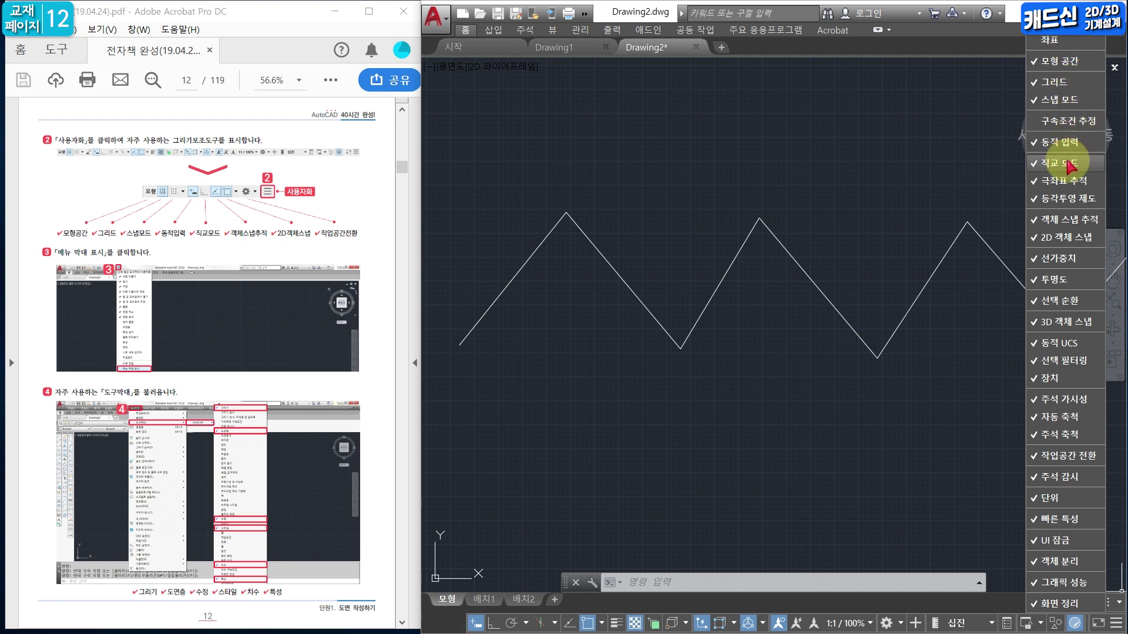
pyautogui.click(1068, 184)
pyautogui.click(1066, 198)
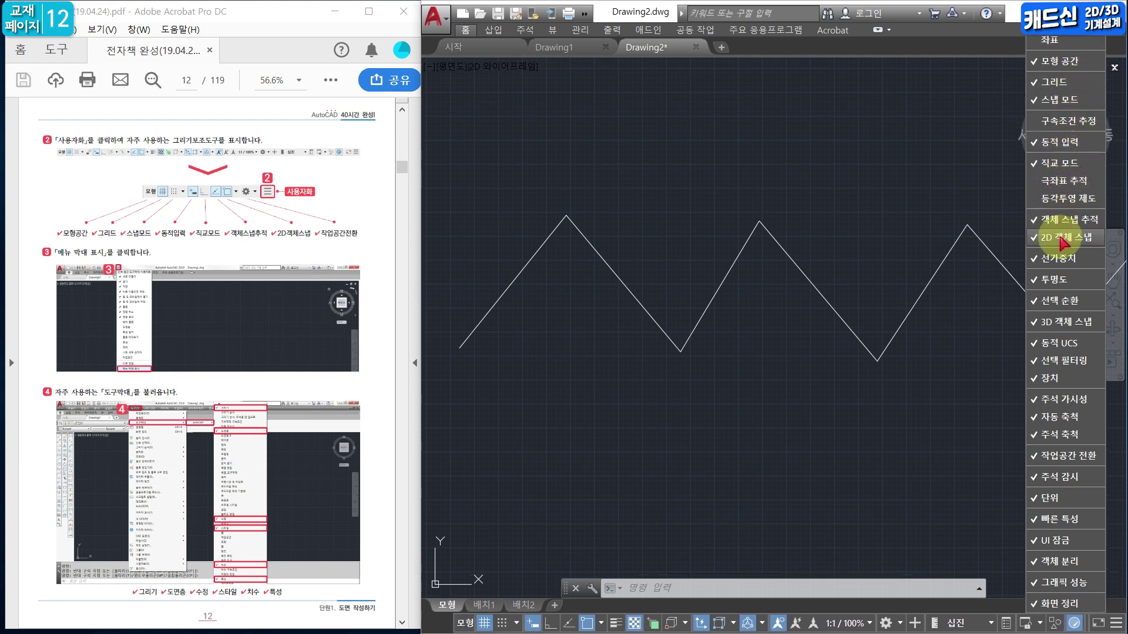
pyautogui.click(1058, 258)
pyautogui.click(1058, 280)
pyautogui.click(1057, 301)
pyautogui.click(1057, 322)
pyautogui.click(1057, 343)
# Hide 장치, annotation scaling, workspace, units, UI 잠금, 객체 분리, 그래픽 성능 and 화면 정리.
pyautogui.click(1052, 378)
pyautogui.click(1057, 417)
pyautogui.click(1057, 477)
pyautogui.click(1051, 498)
pyautogui.click(1057, 519)
pyautogui.click(1054, 540)
pyautogui.click(1061, 562)
pyautogui.click(1057, 582)
pyautogui.click(1058, 603)
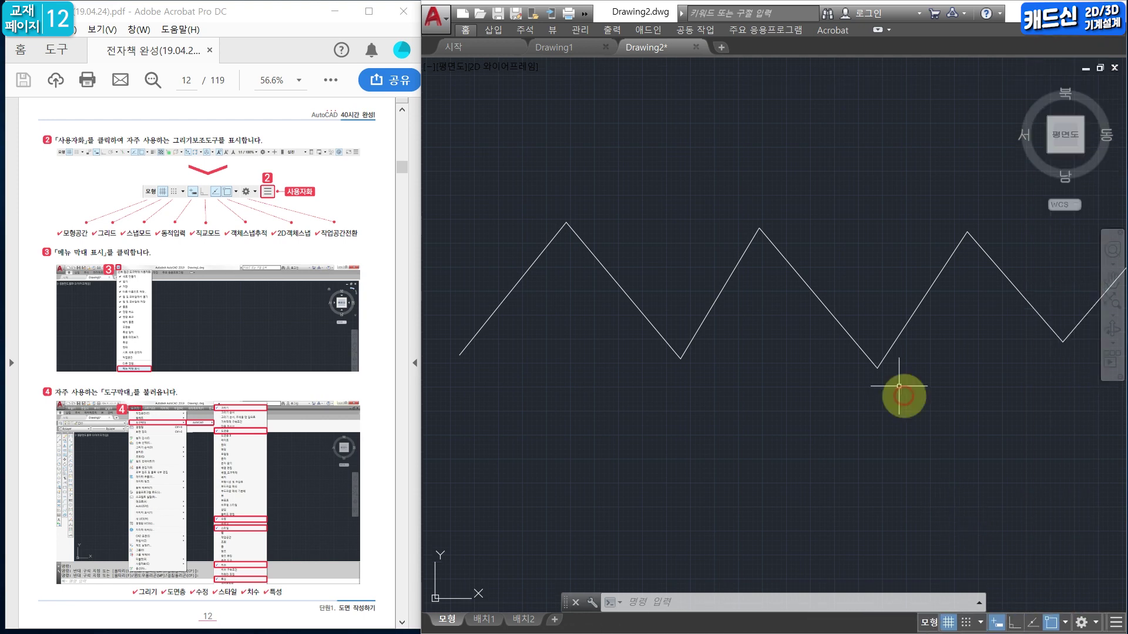
pyautogui.click(637, 13)
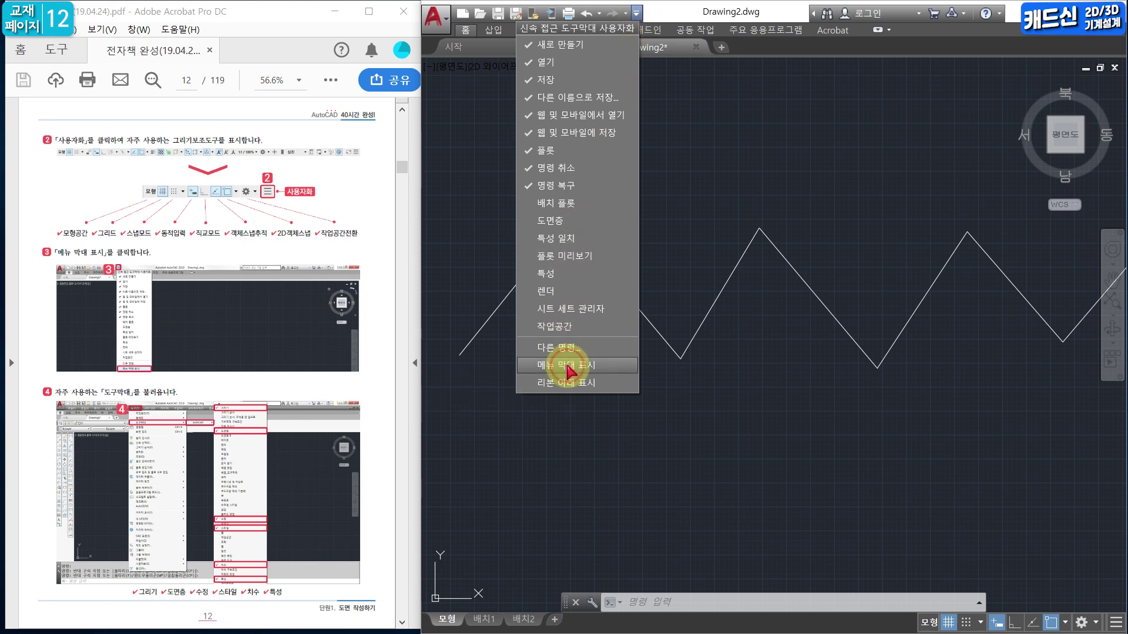
# Turn on the menu bar and display the 그리기 (Draw) toolbar from Tools > Toolbars > AutoCAD.
pyautogui.click(569, 365)
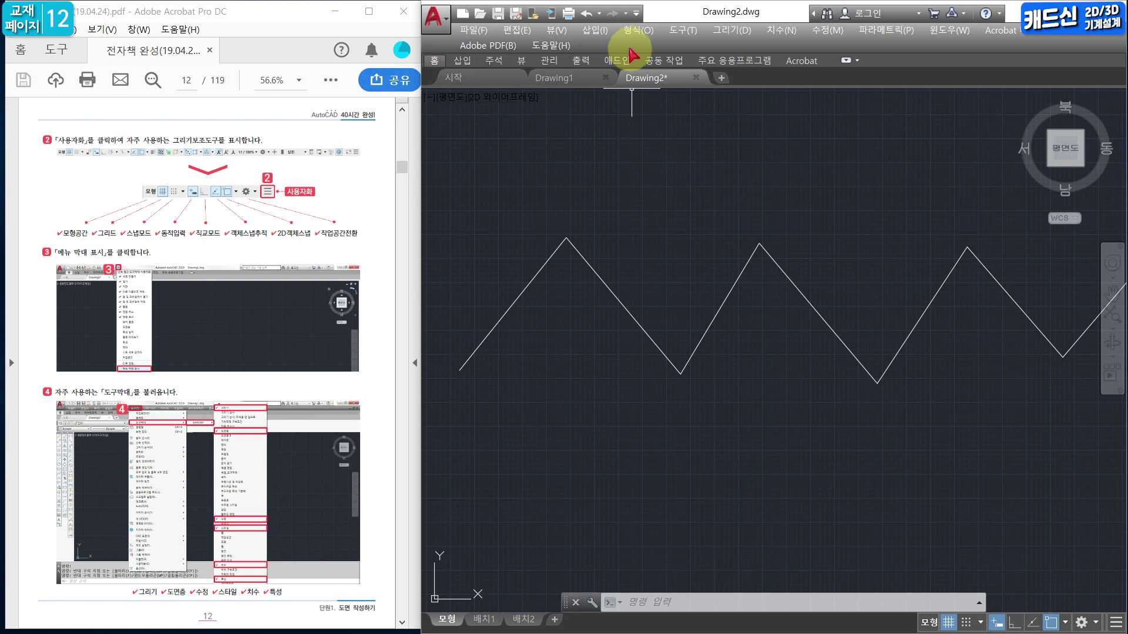
pyautogui.click(682, 30)
pyautogui.moveTo(704, 76)
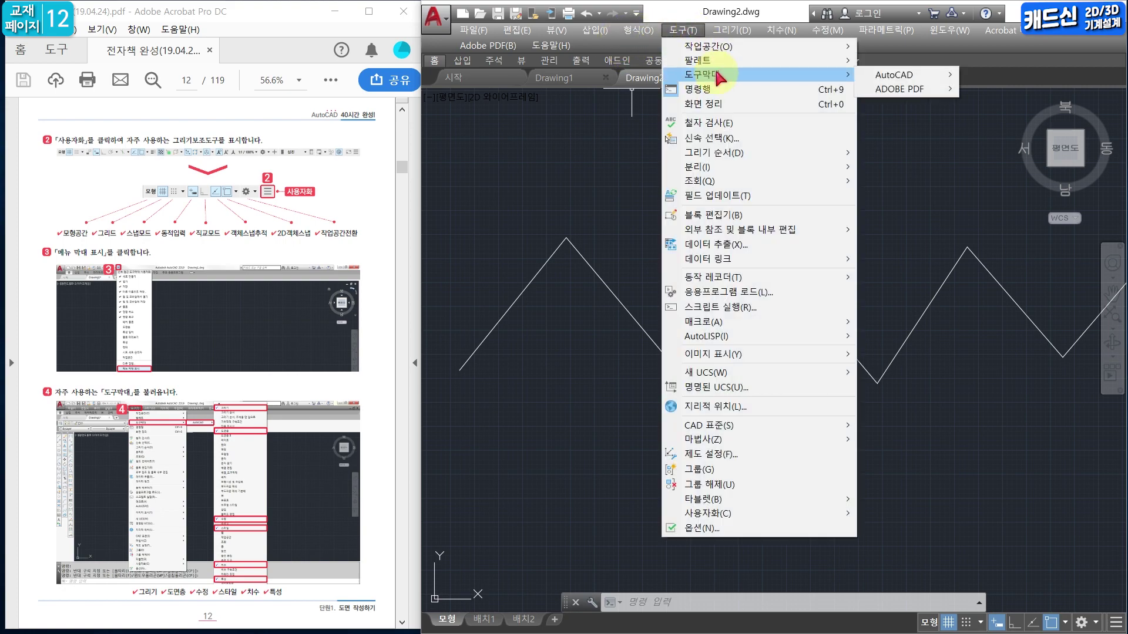
pyautogui.click(897, 80)
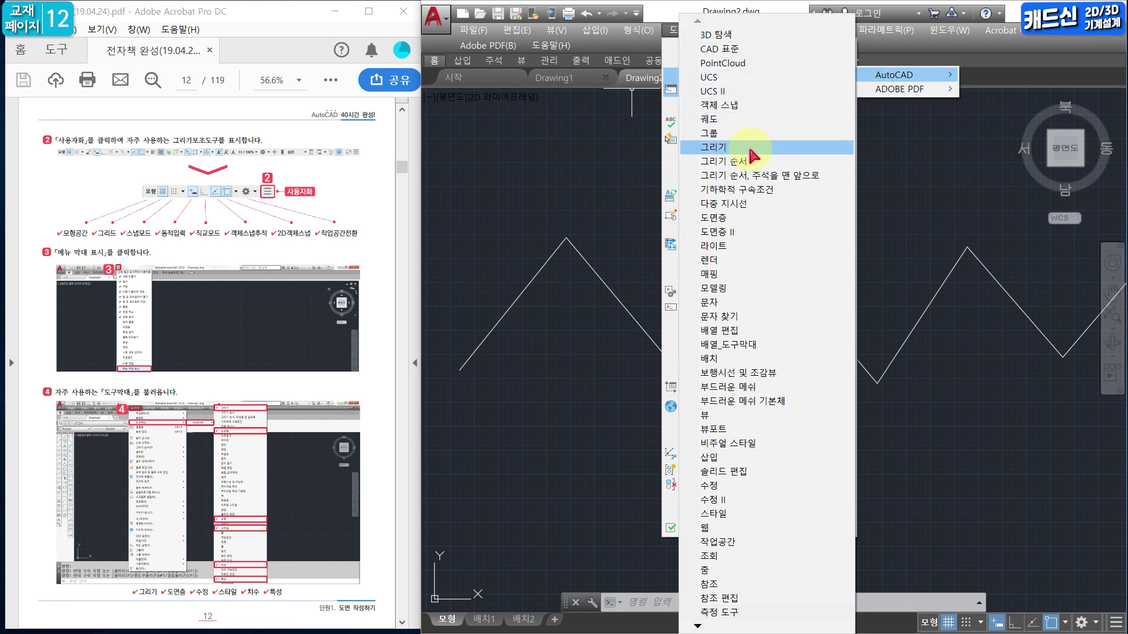
pyautogui.click(756, 144)
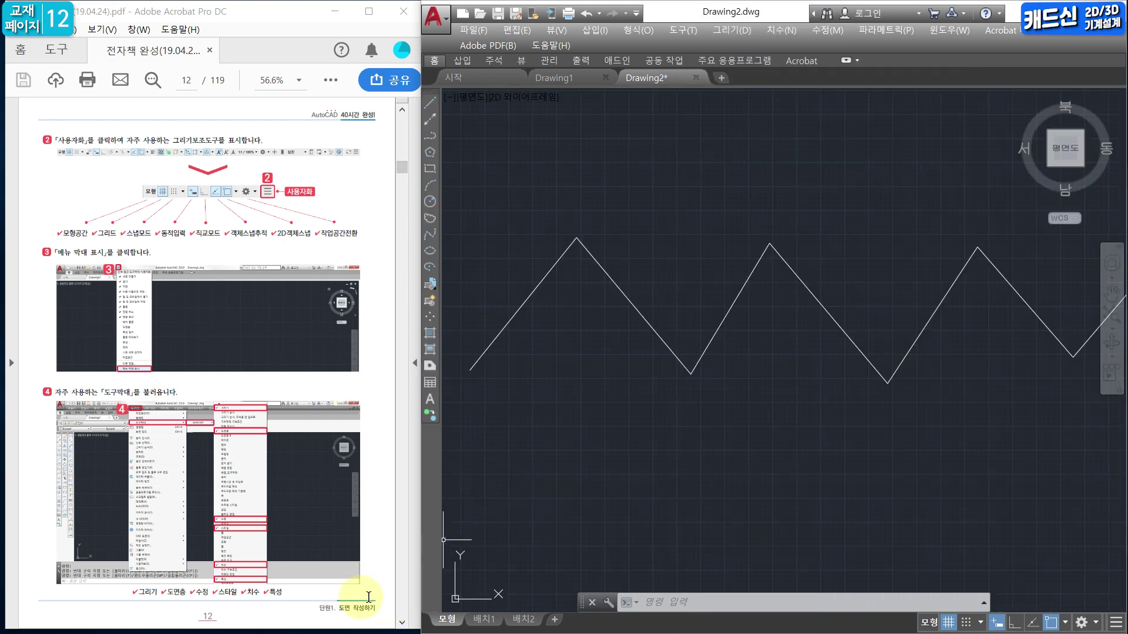
pyautogui.moveTo(116, 605); pyautogui.dragTo(306, 585)
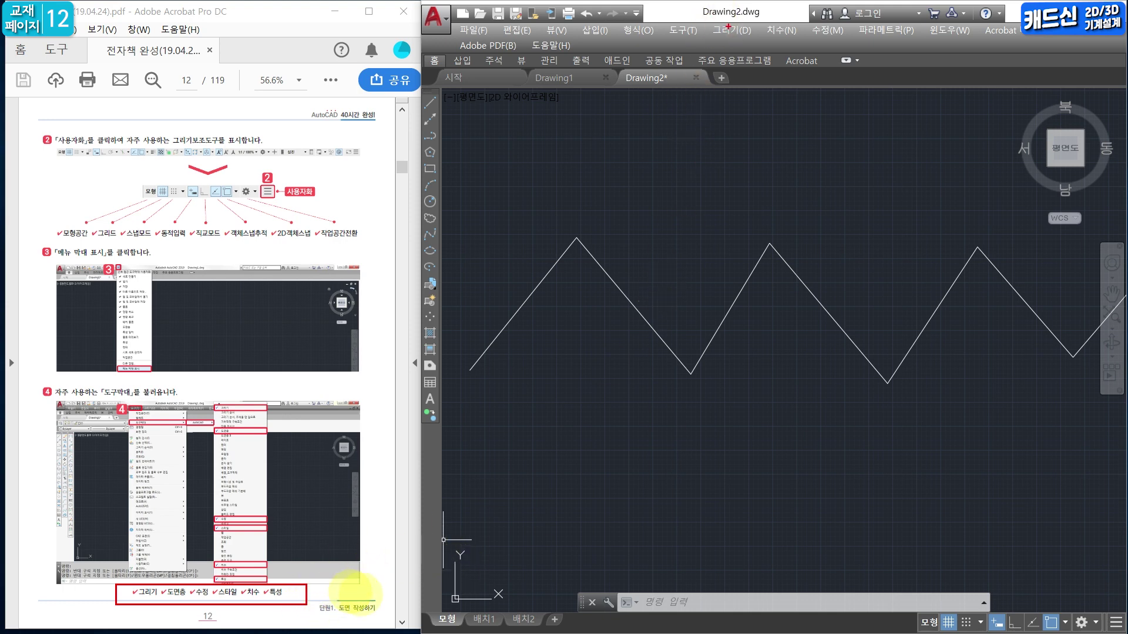
# Turn on the 도면층 (Layers), 수정 (Modify) and 스타일 (Styles) toolbars from the toolbar list.
pyautogui.click(356, 597)
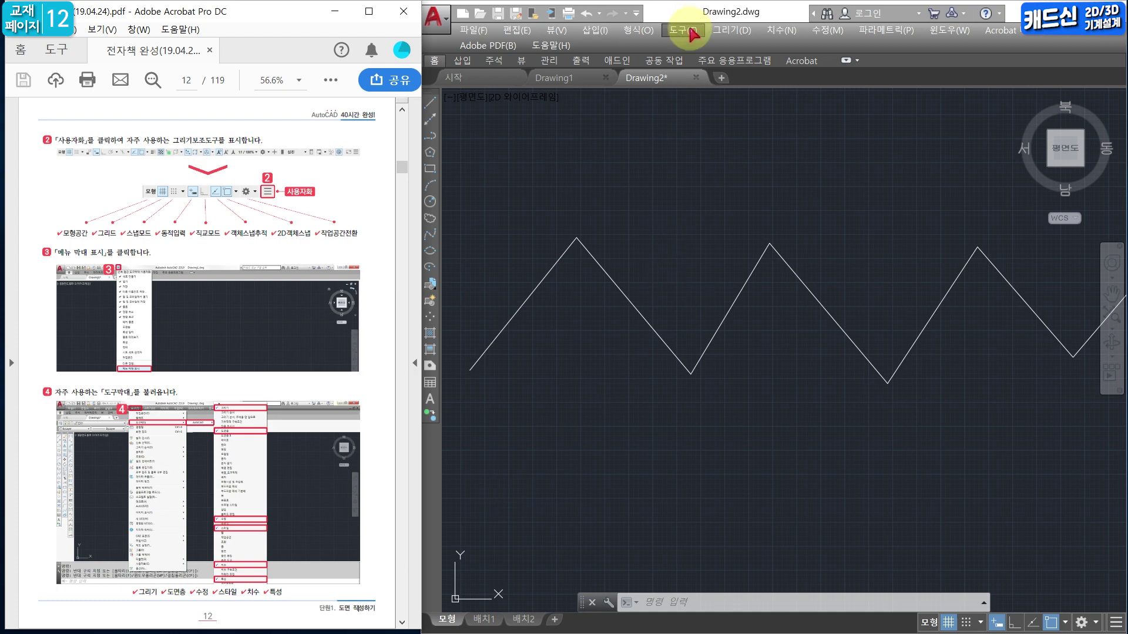
pyautogui.rightClick(433, 449)
pyautogui.moveTo(482, 464)
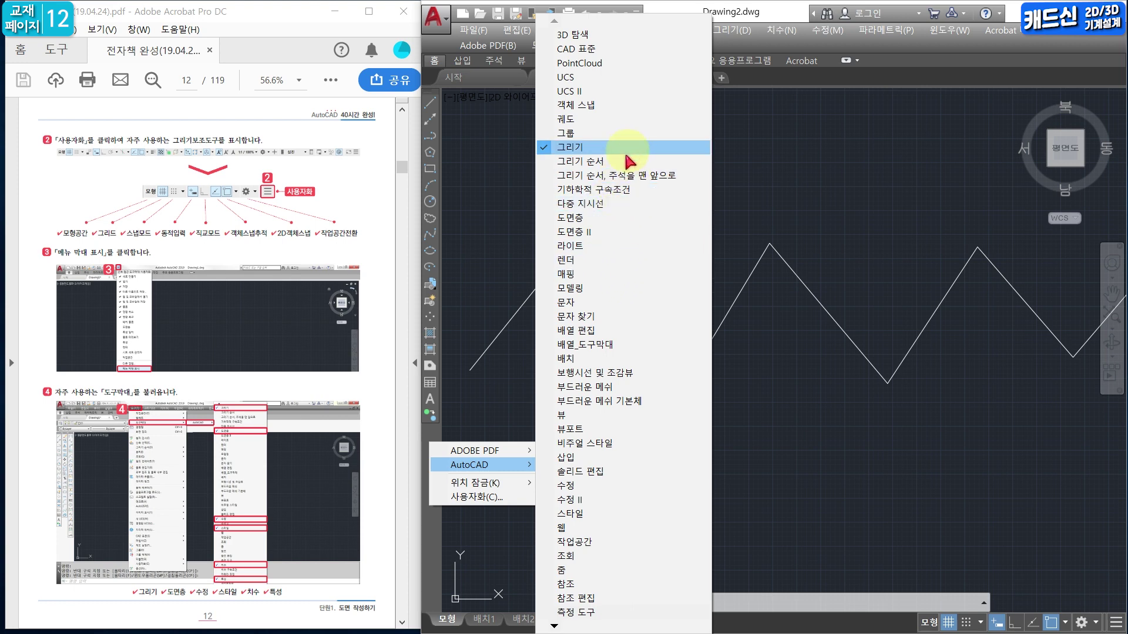
pyautogui.click(617, 218)
pyautogui.rightClick(435, 460)
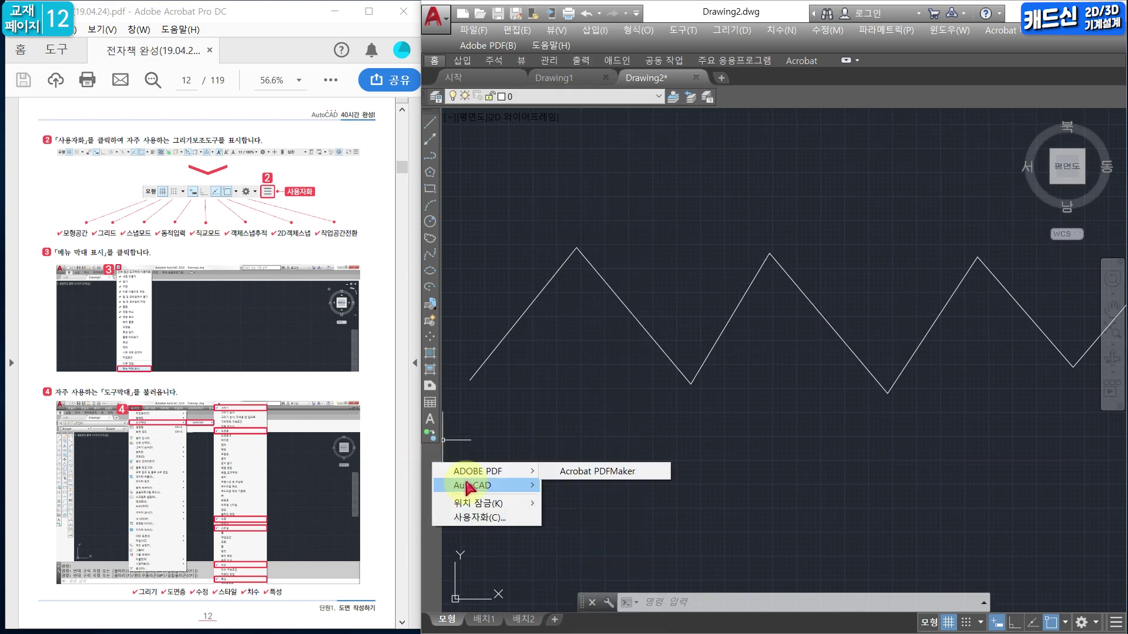
pyautogui.click(565, 489)
pyautogui.rightClick(763, 97)
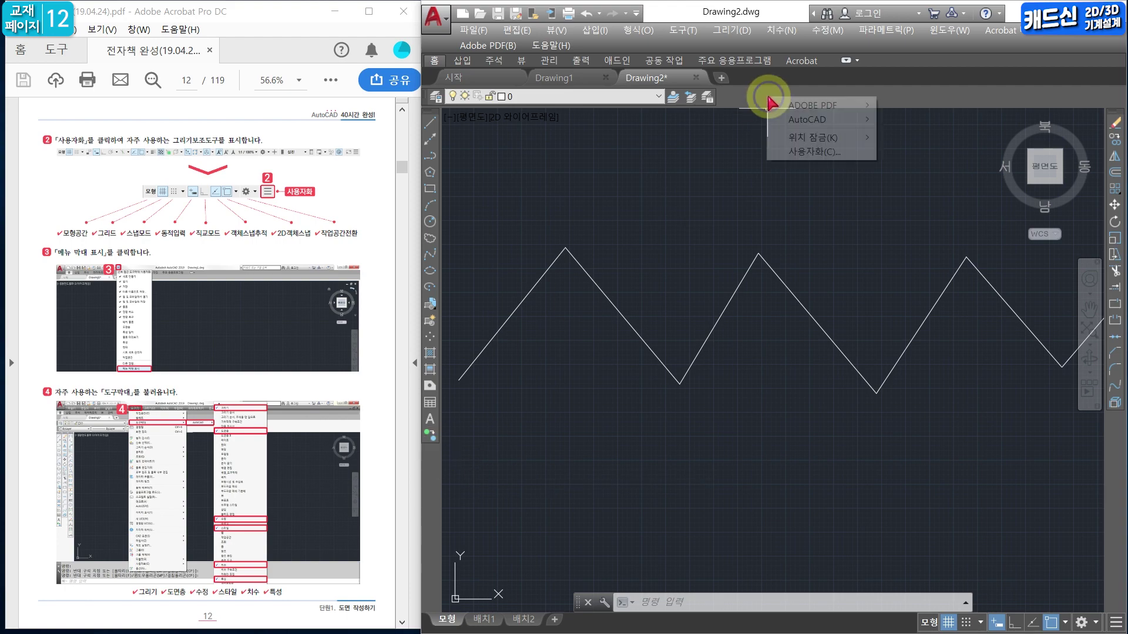
pyautogui.click(917, 516)
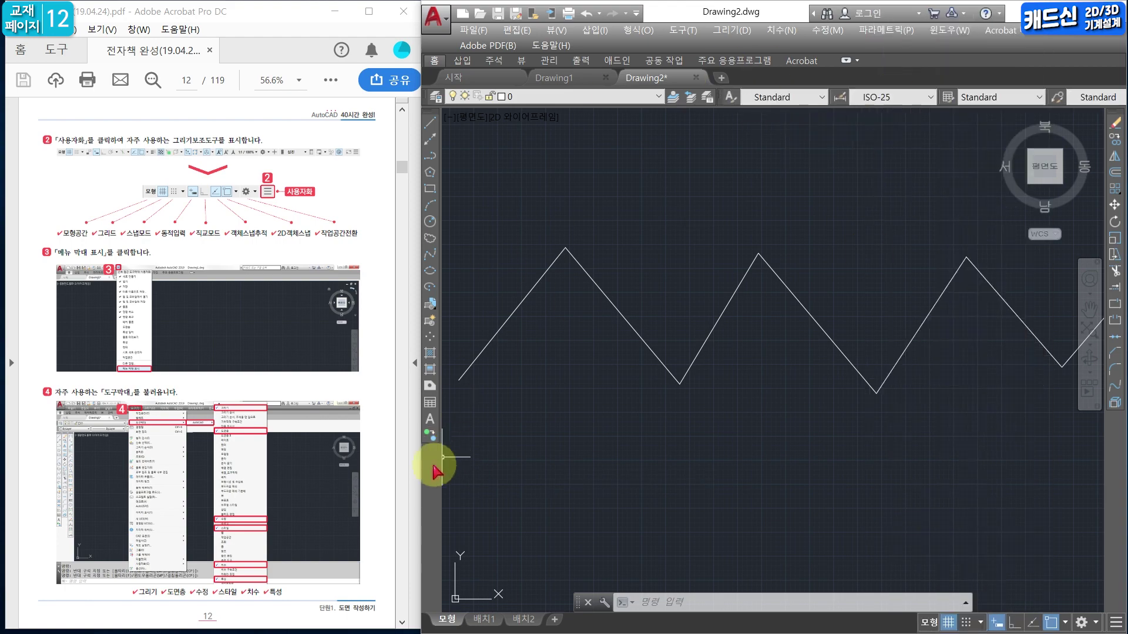
pyautogui.rightClick(435, 461)
pyautogui.click(452, 520)
# Add the 특성 (Properties) toolbar and pull the Modify toolbar off the right edge.
pyautogui.click(684, 30)
pyautogui.moveTo(904, 75)
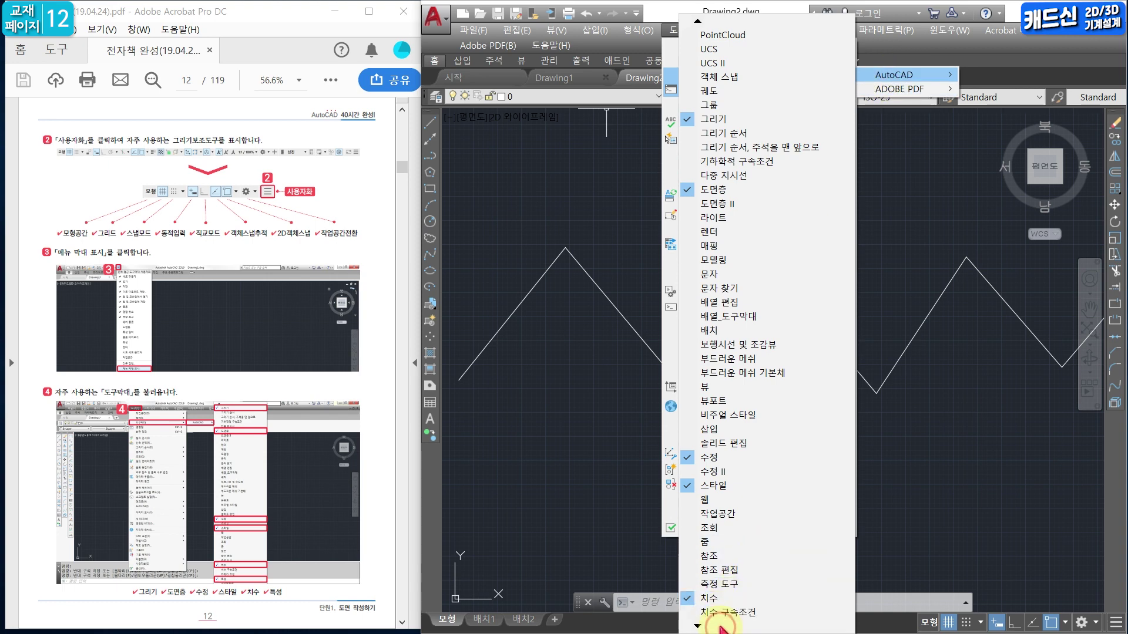
pyautogui.click(726, 612)
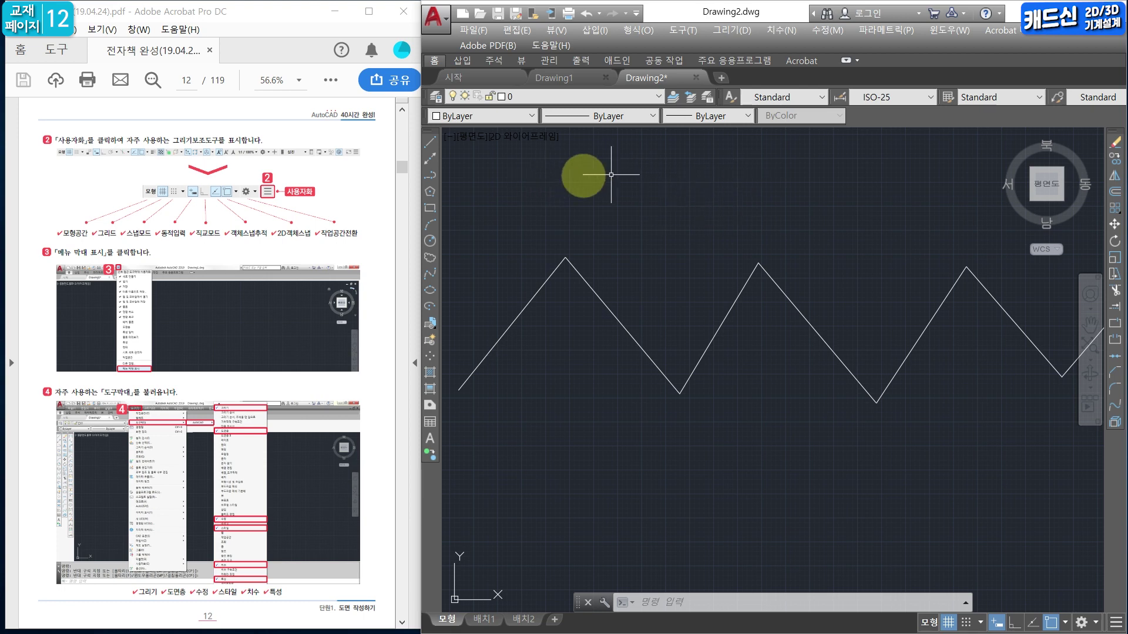
pyautogui.moveTo(1045, 183)
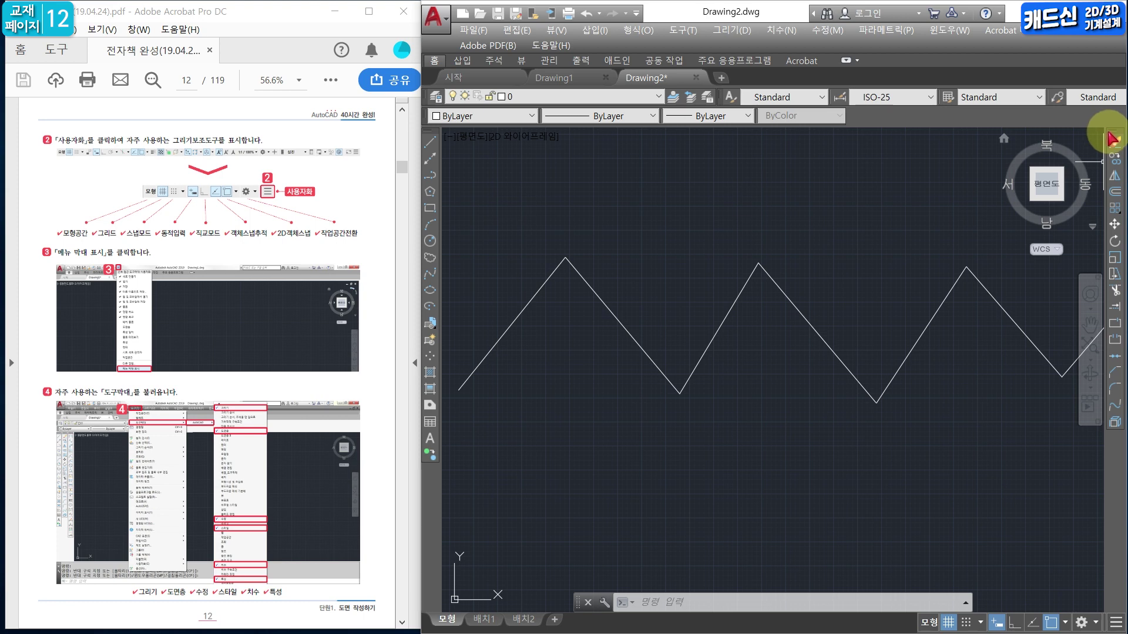
pyautogui.moveTo(1112, 137); pyautogui.dragTo(458, 152)
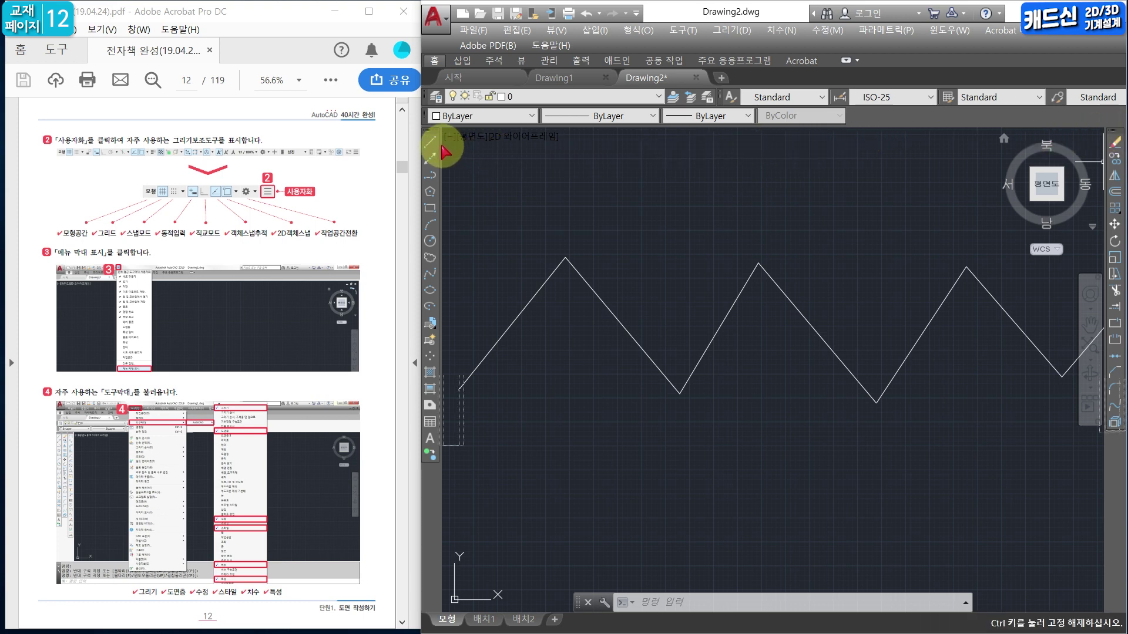
# Dock the Modify and Dimension toolbars in a column beside the Draw toolbar.
pyautogui.moveTo(458, 152); pyautogui.dragTo(450, 147)
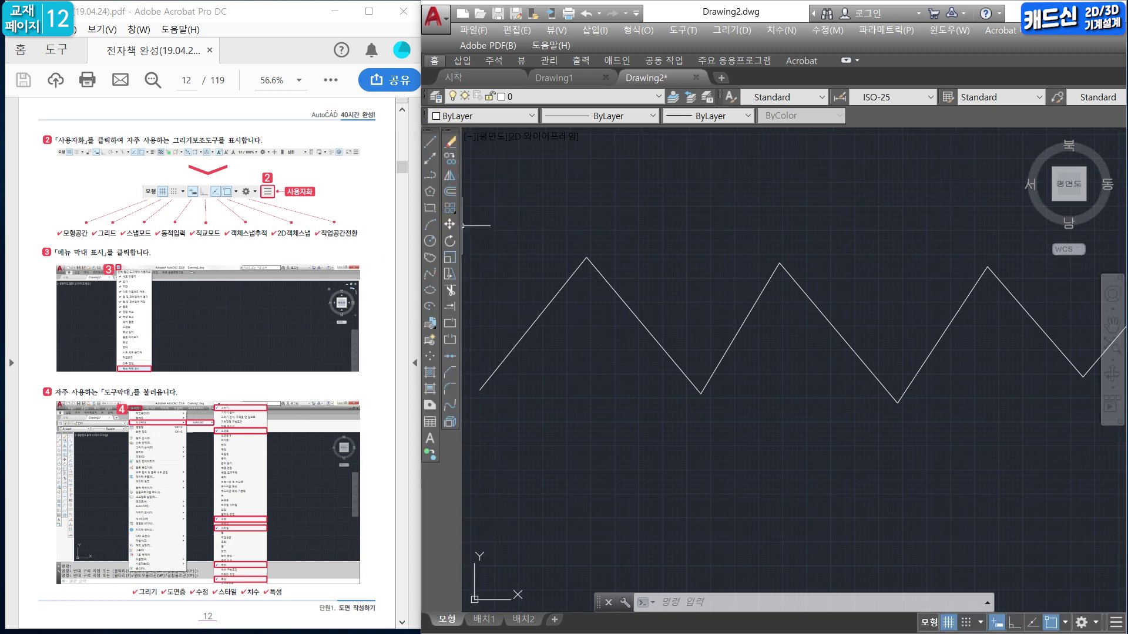
pyautogui.moveTo(448, 131); pyautogui.dragTo(472, 167)
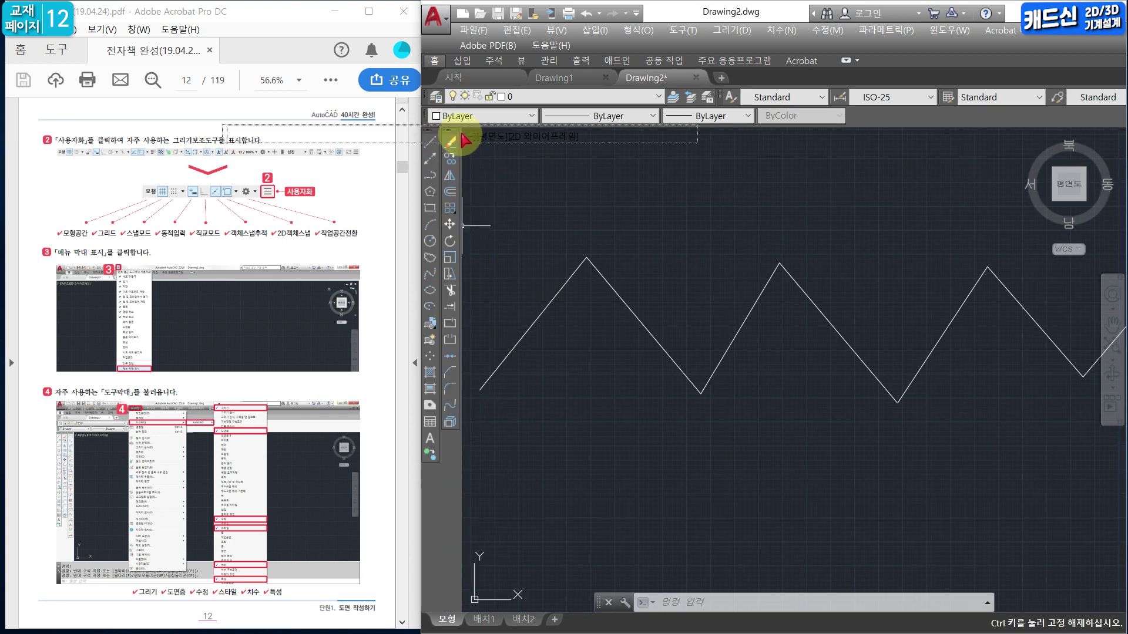
pyautogui.moveTo(473, 167); pyautogui.dragTo(470, 317)
pyautogui.click(470, 320)
pyautogui.moveTo(470, 140); pyautogui.dragTo(471, 141)
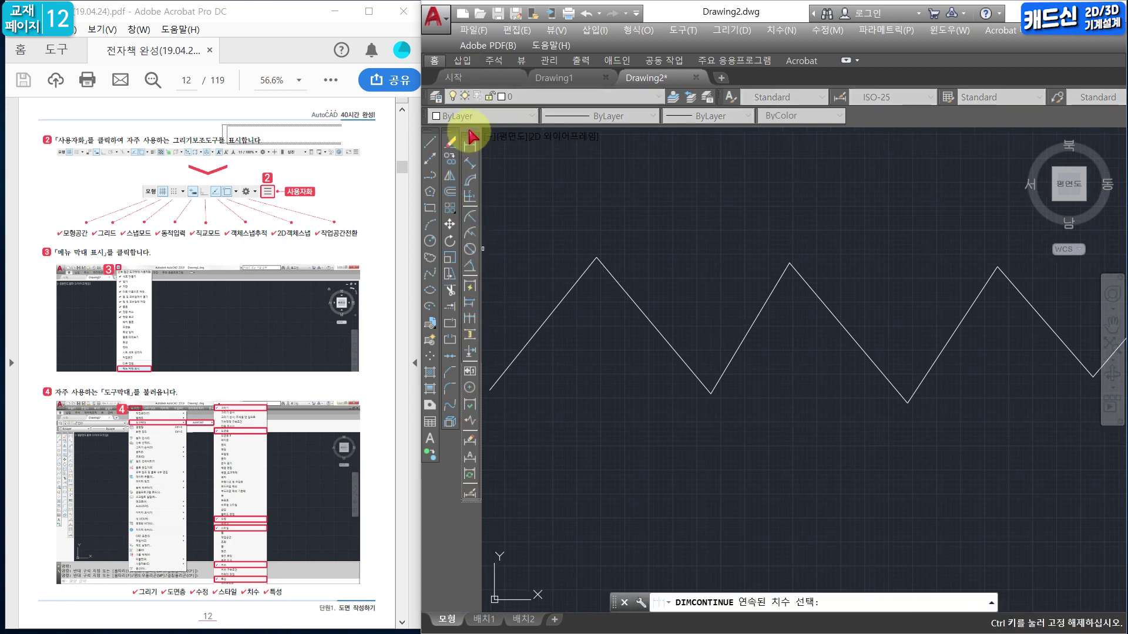
pyautogui.moveTo(471, 137); pyautogui.dragTo(471, 141)
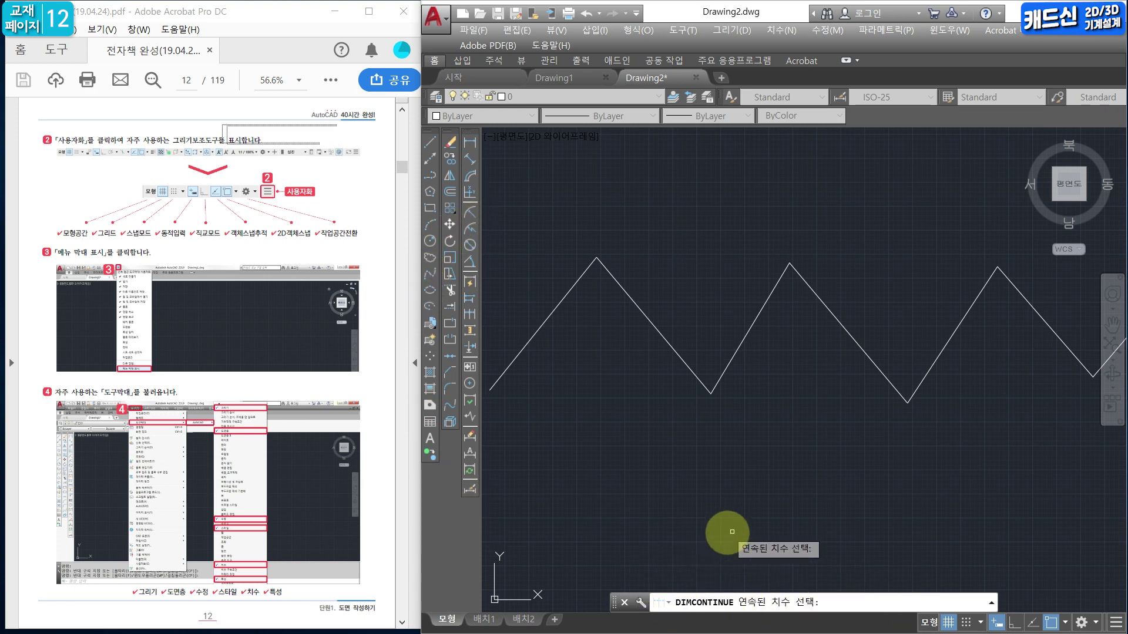
pyautogui.press('Escape')
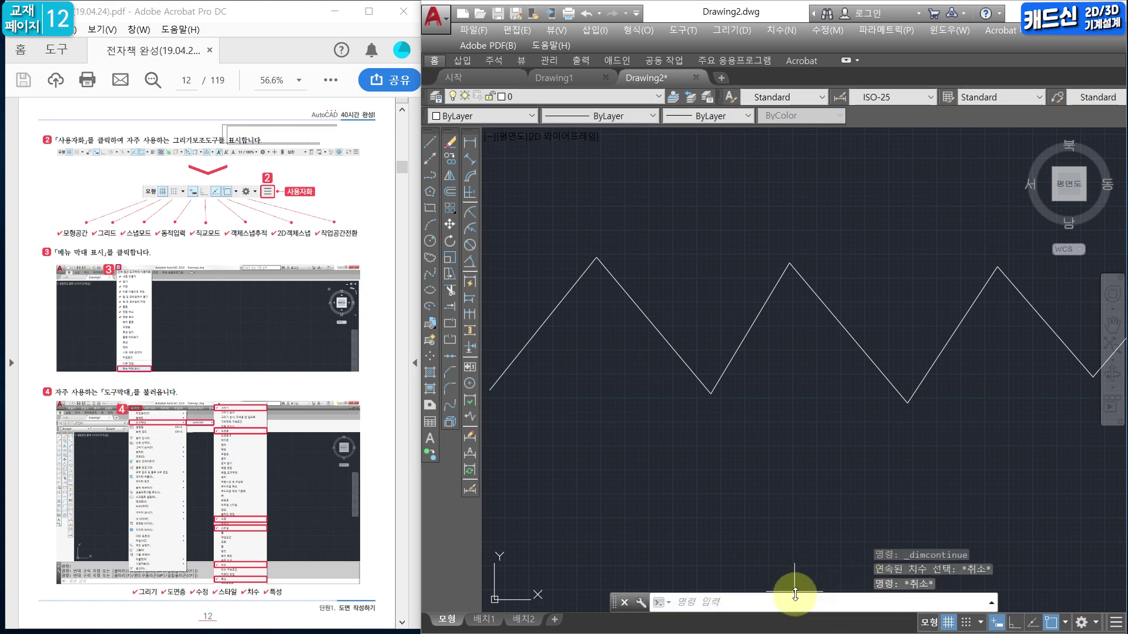
# Dock the command line below the drawing, make it taller, and zoom to fit the zigzag.
pyautogui.moveTo(795, 594); pyautogui.dragTo(793, 519)
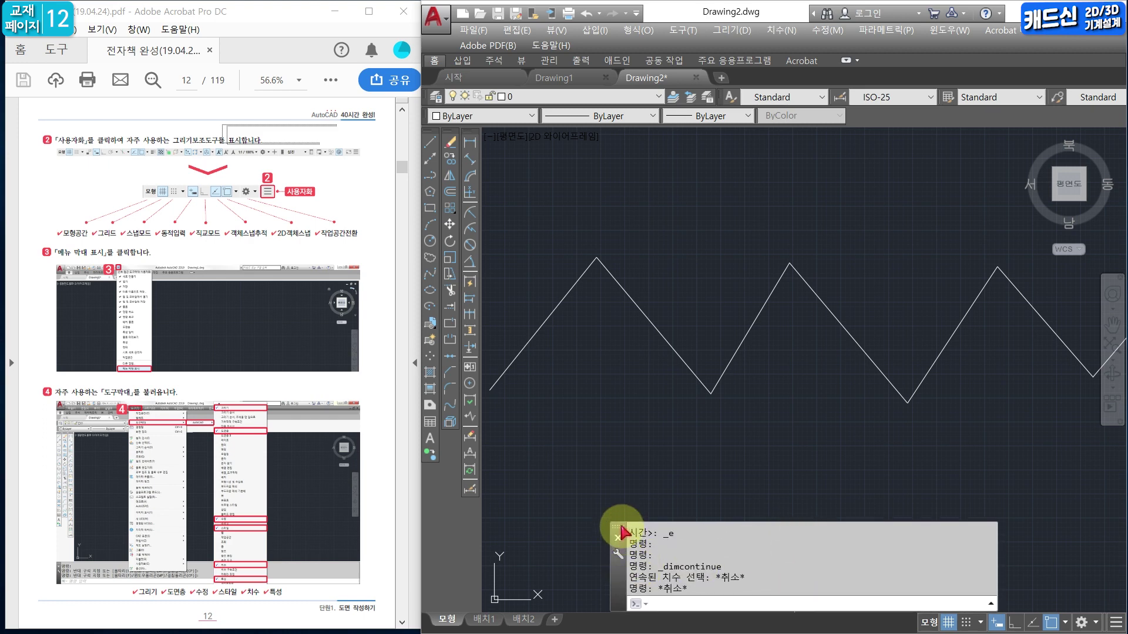
pyautogui.moveTo(624, 532); pyautogui.dragTo(449, 617)
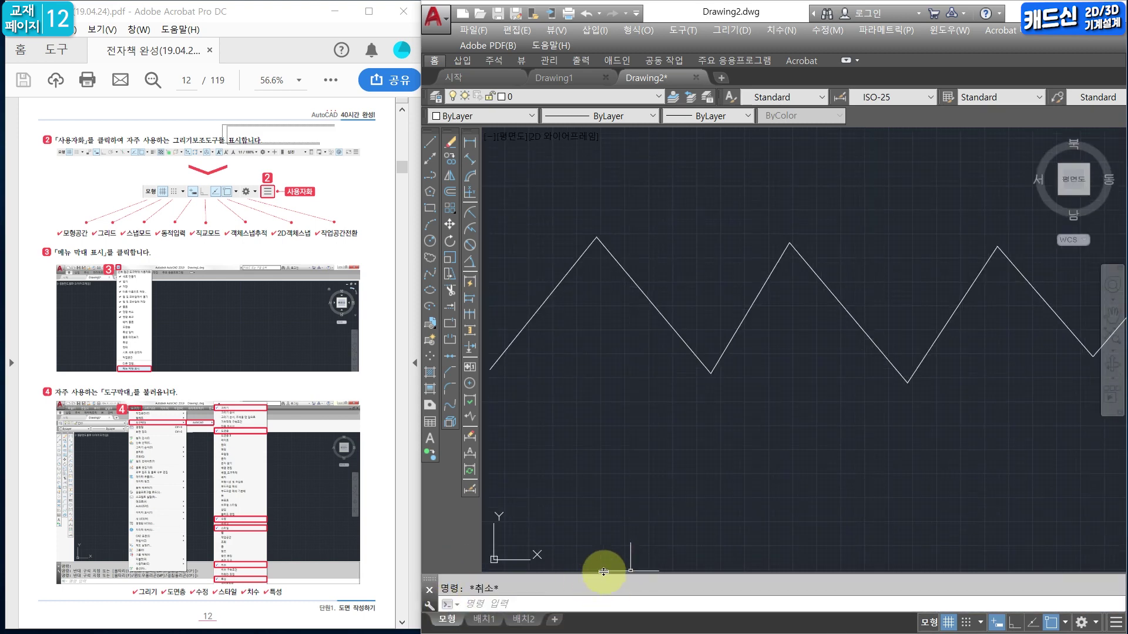
pyautogui.moveTo(603, 571); pyautogui.dragTo(601, 530)
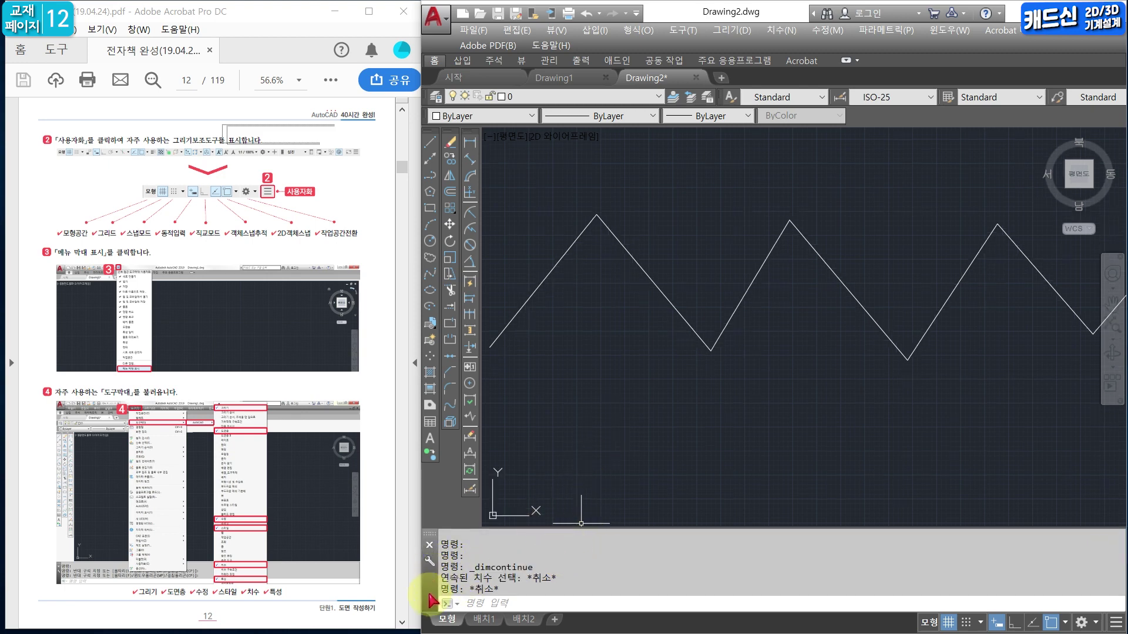
pyautogui.middleClick(616, 525)
pyautogui.middleClick(616, 525)
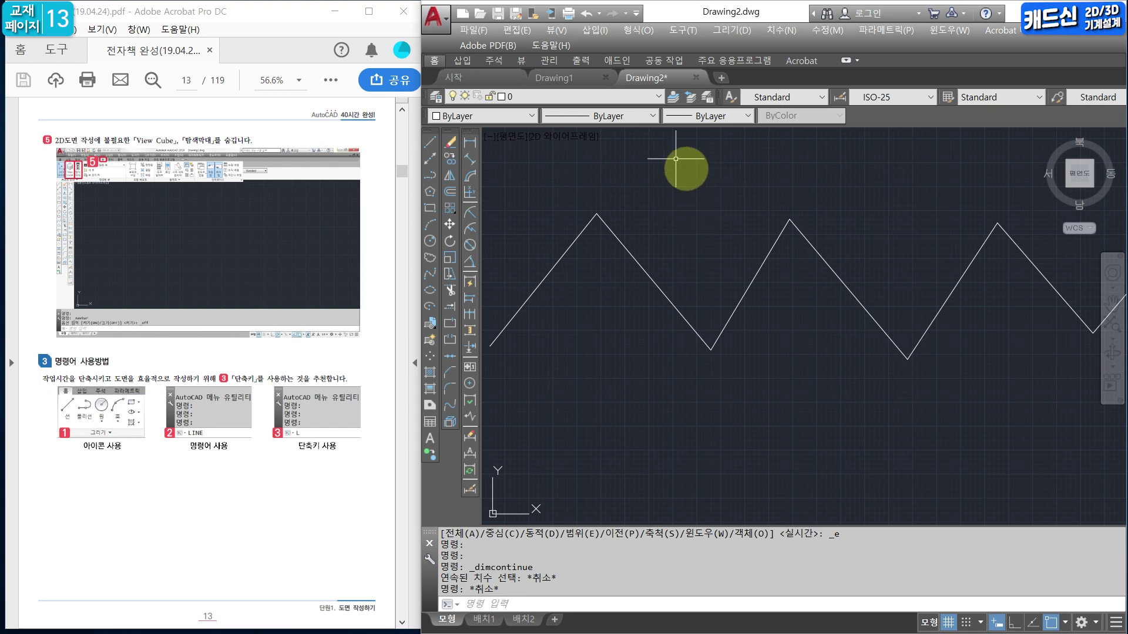
# Turn off the ViewCube and Navigation Bar, then expand the full ribbon again.
pyautogui.click(522, 61)
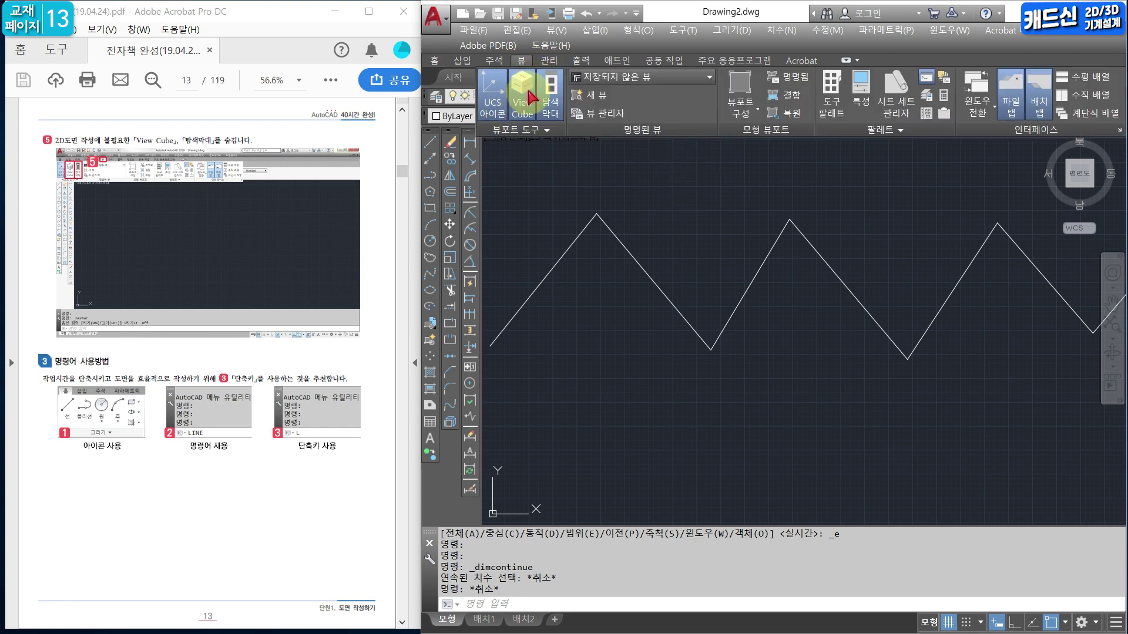
pyautogui.click(523, 91)
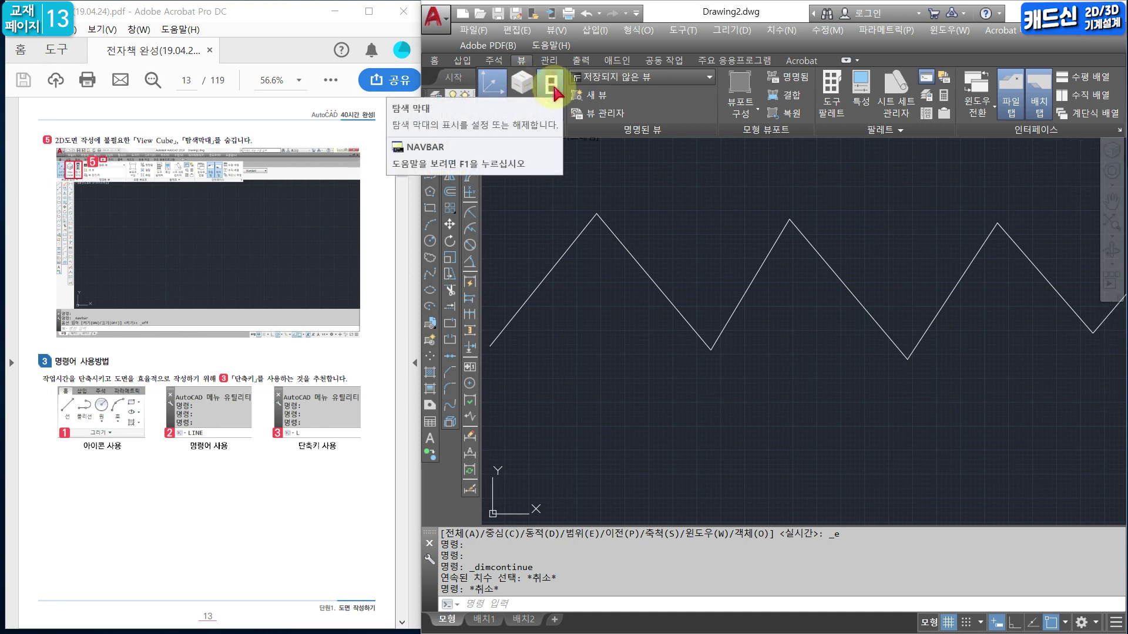
pyautogui.click(553, 91)
pyautogui.click(689, 189)
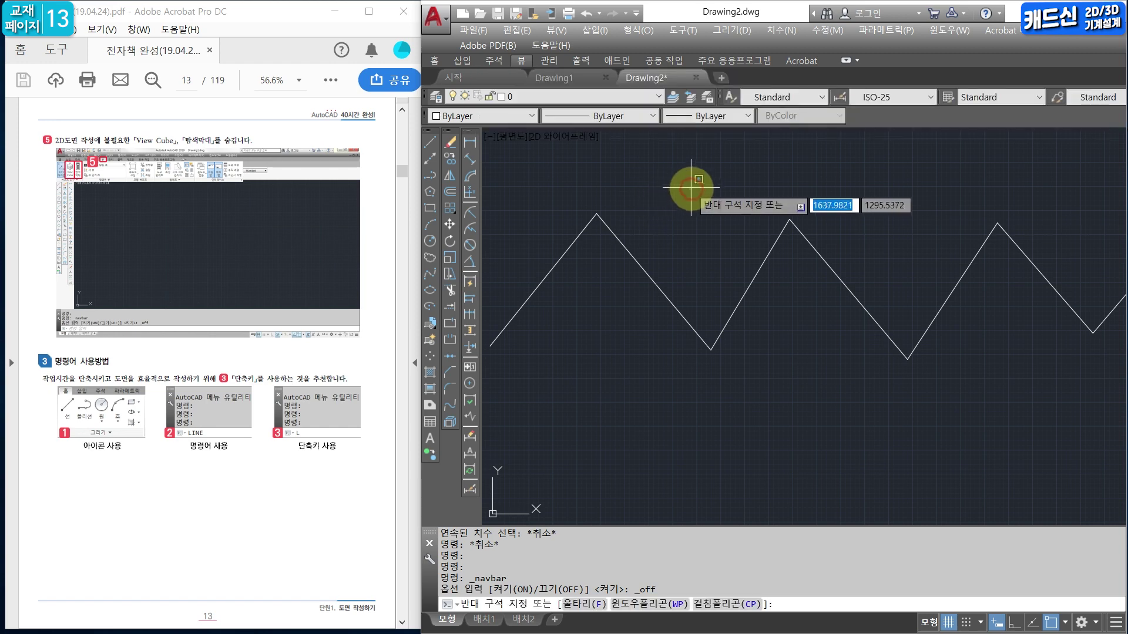
pyautogui.click(749, 174)
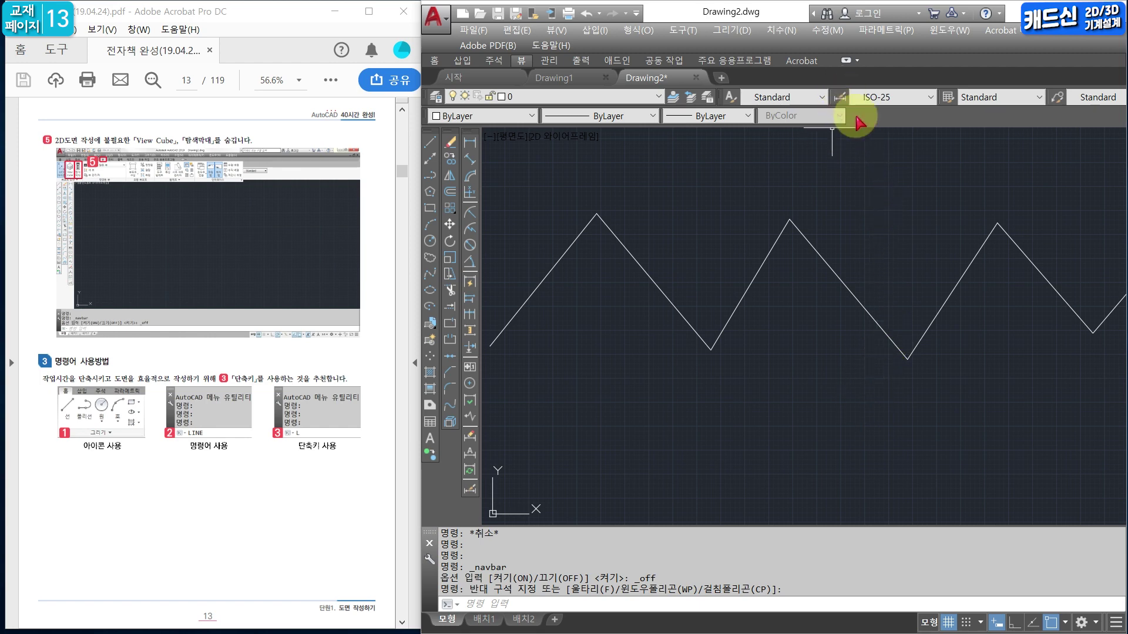
pyautogui.click(846, 61)
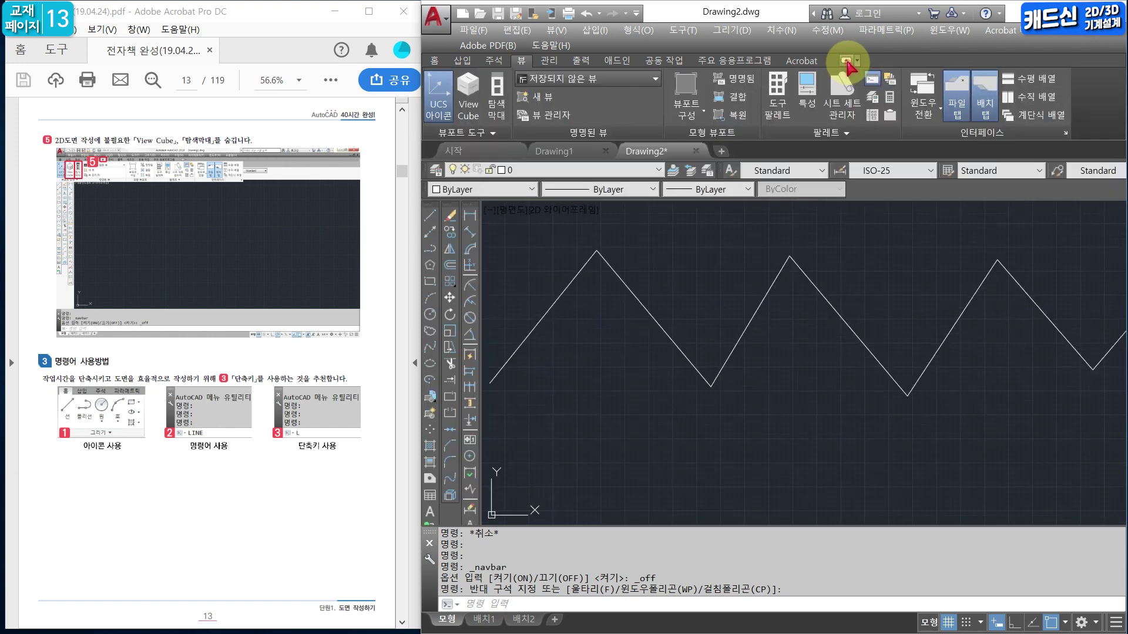
pyautogui.click(459, 60)
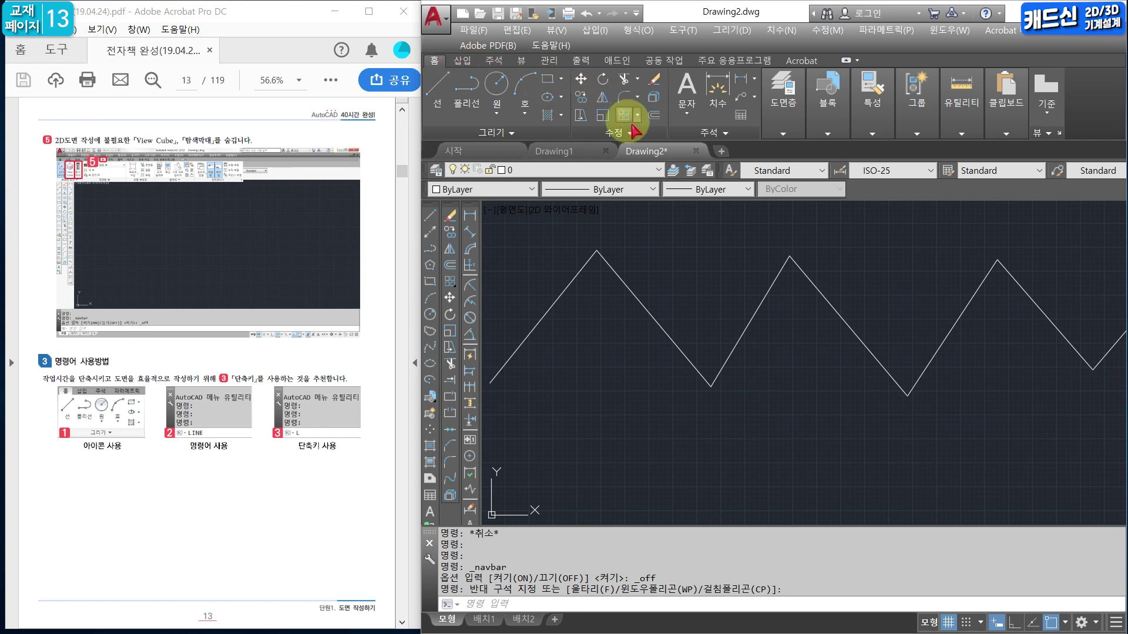
pyautogui.scroll(-4, 816, 338)
pyautogui.moveTo(830, 335)
pyautogui.mouseDown(button='middle')
pyautogui.moveTo(730, 339)
pyautogui.moveTo(776, 349)
pyautogui.mouseUp(button='middle')
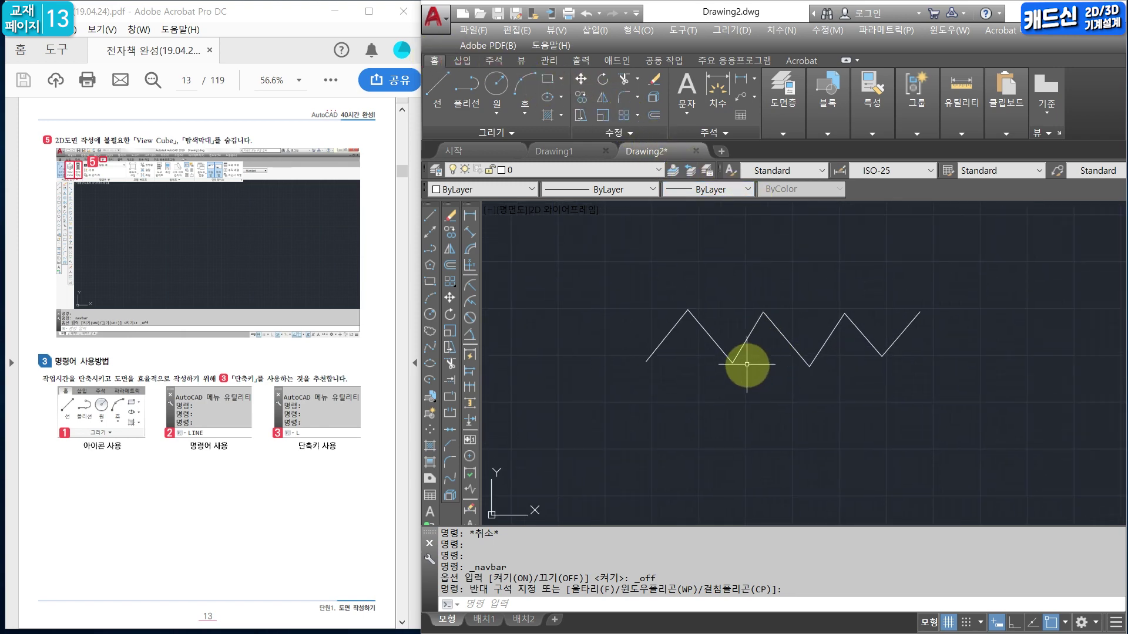
pyautogui.click(81, 455)
pyautogui.moveTo(81, 455); pyautogui.dragTo(338, 456)
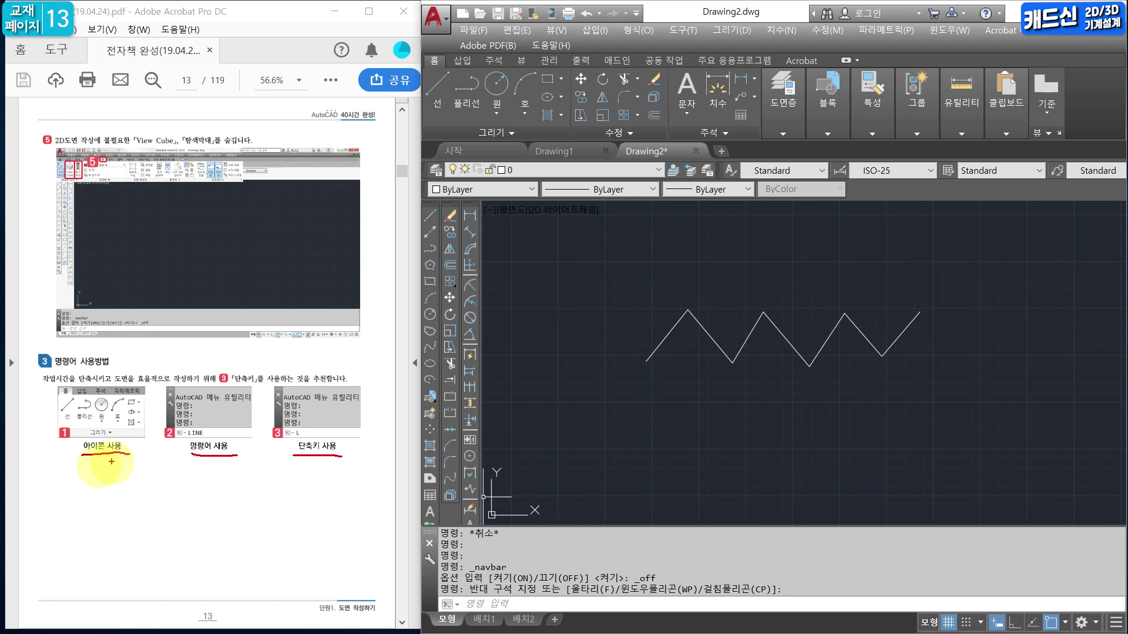
pyautogui.press('Escape')
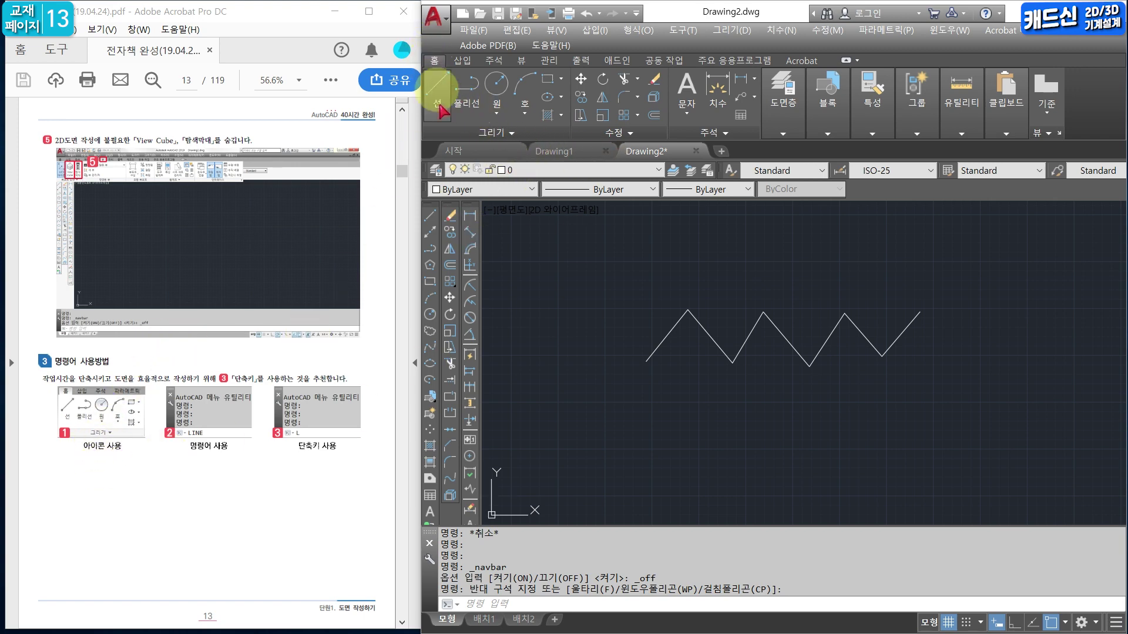
# Draw a zigzag above the original one using the ribbon's Line icon.
pyautogui.click(439, 95)
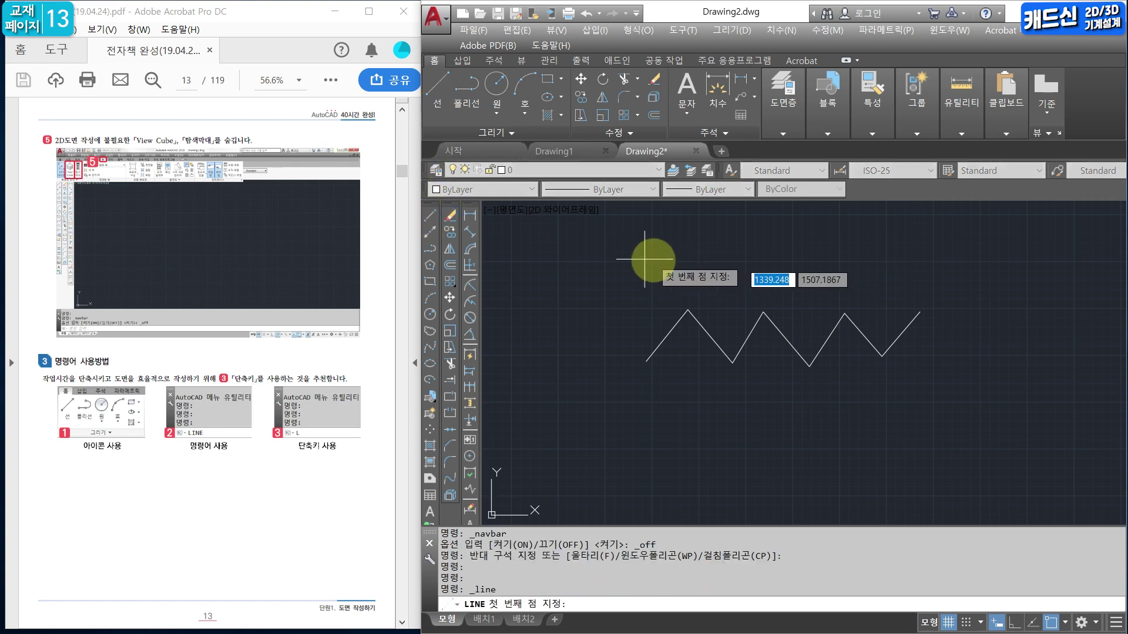
pyautogui.moveTo(597, 340); pyautogui.dragTo(556, 426, button='middle')
pyautogui.click(645, 288)
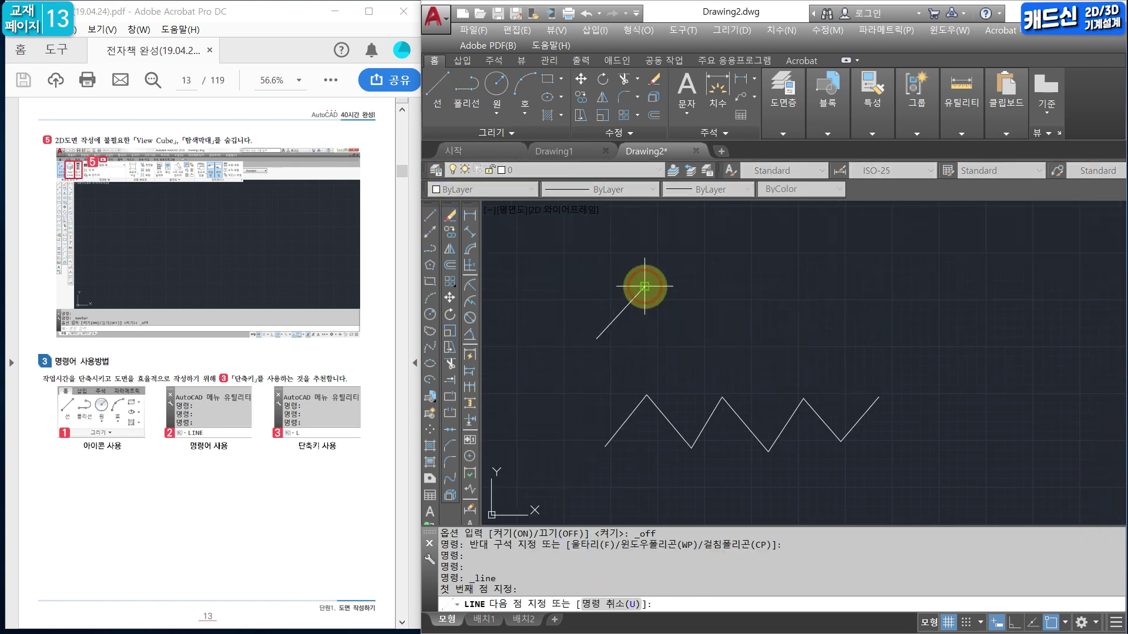
pyautogui.click(670, 353)
pyautogui.click(695, 289)
pyautogui.click(730, 342)
pyautogui.press('Escape')
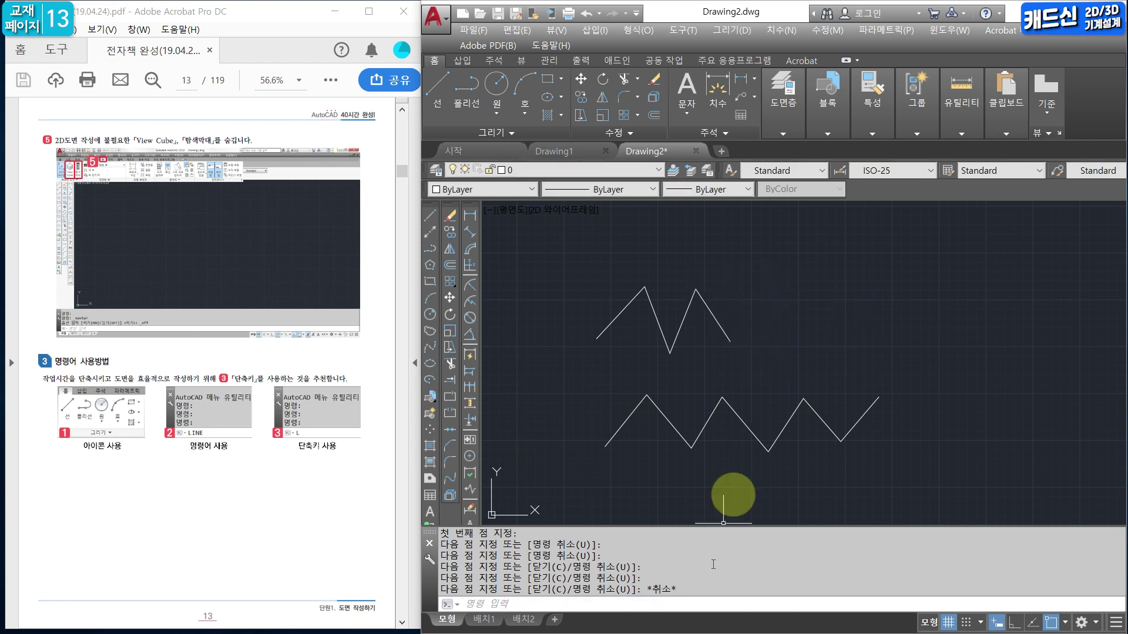
# Draw a second zigzag to its right using the typed LINE command.
pyautogui.click(637, 605)
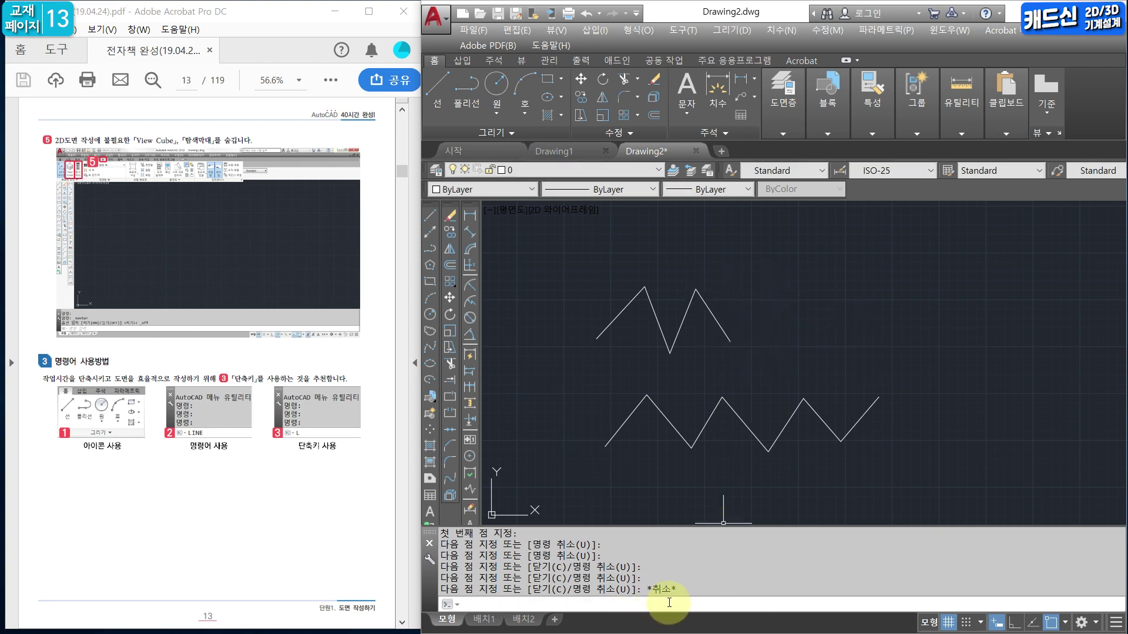
pyautogui.write('LI')
pyautogui.write('NE')
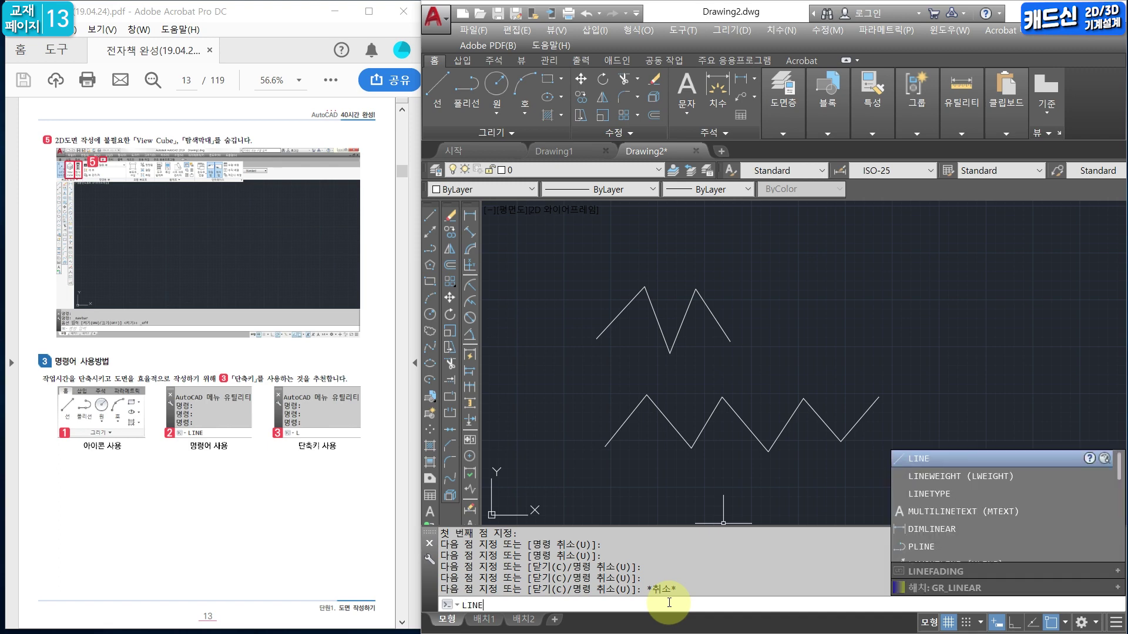
pyautogui.press('Return')
pyautogui.click(769, 326)
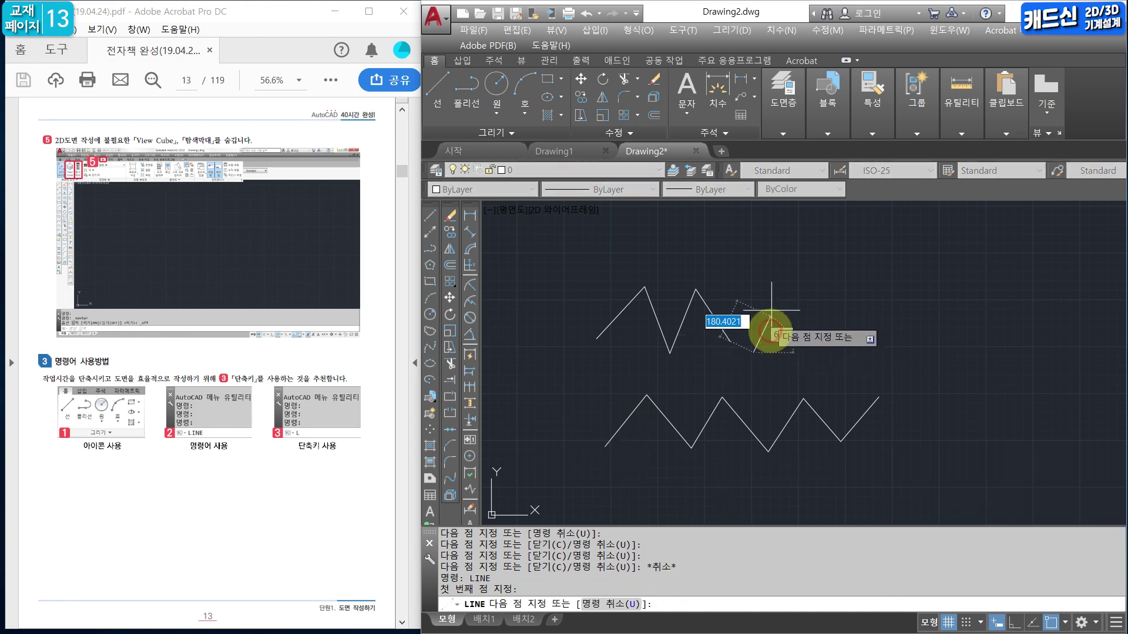
pyautogui.click(785, 287)
pyautogui.click(824, 352)
pyautogui.click(855, 288)
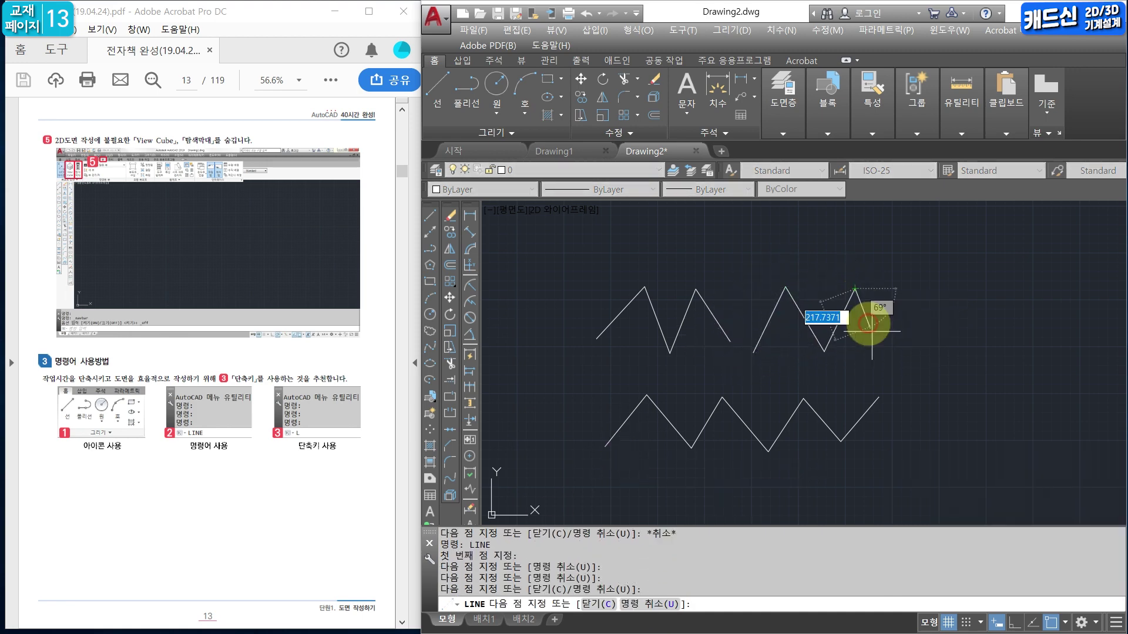
pyautogui.click(885, 349)
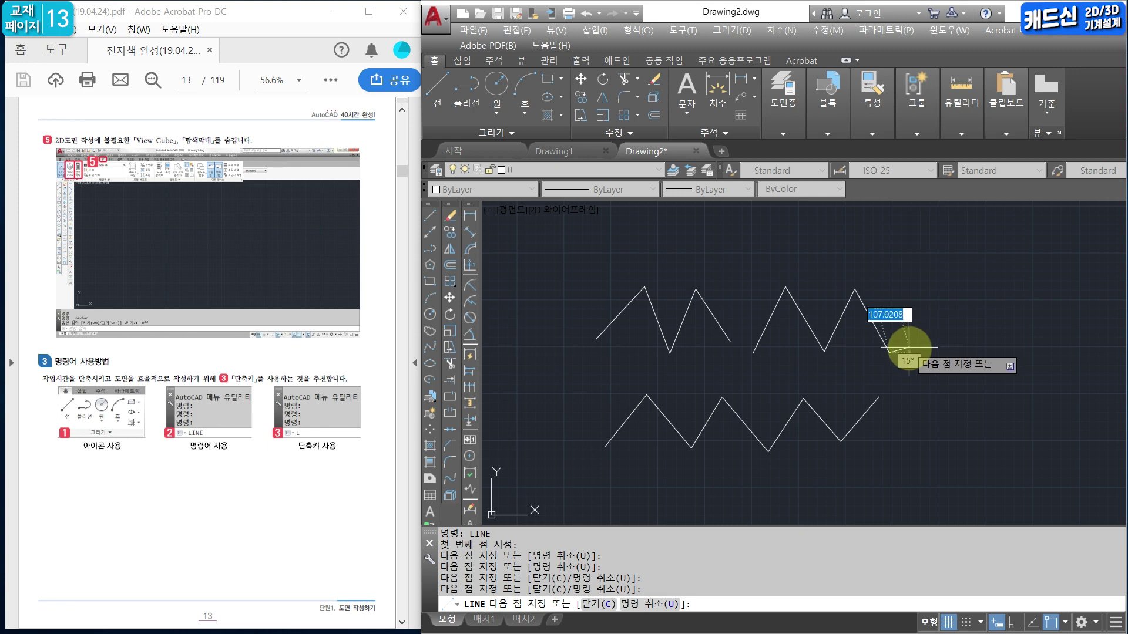
pyautogui.press('Escape')
# Draw a third zigzag using the L shortcut.
pyautogui.moveTo(810, 306)
pyautogui.mouseDown(button='middle')
pyautogui.moveTo(646, 324)
pyautogui.moveTo(665, 306)
pyautogui.mouseUp(button='middle')
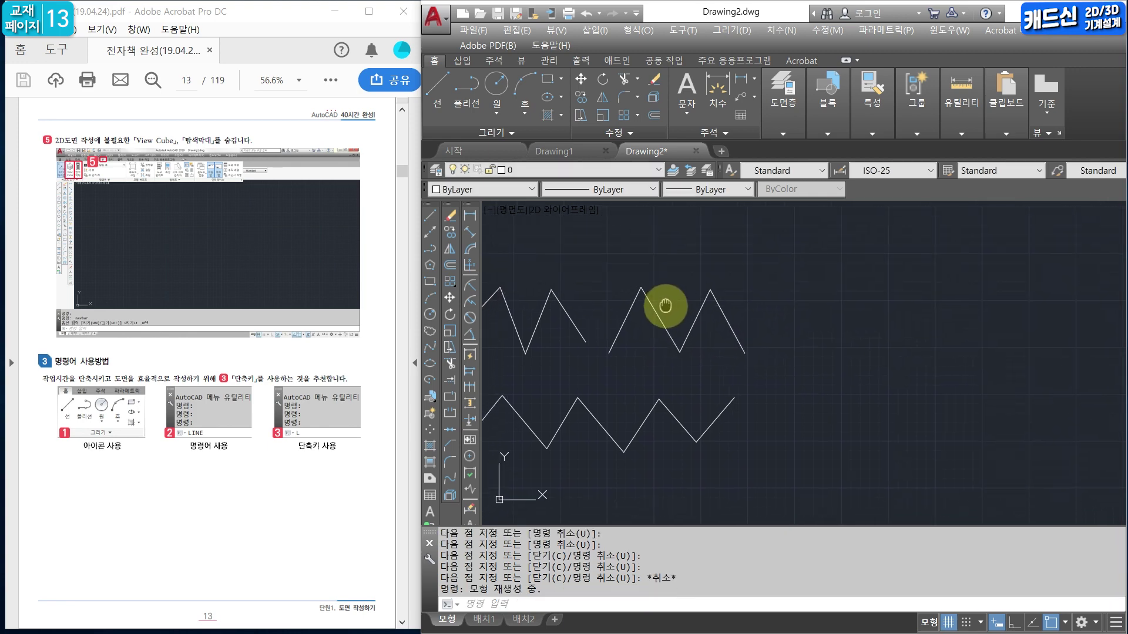
pyautogui.click(564, 602)
pyautogui.write('L')
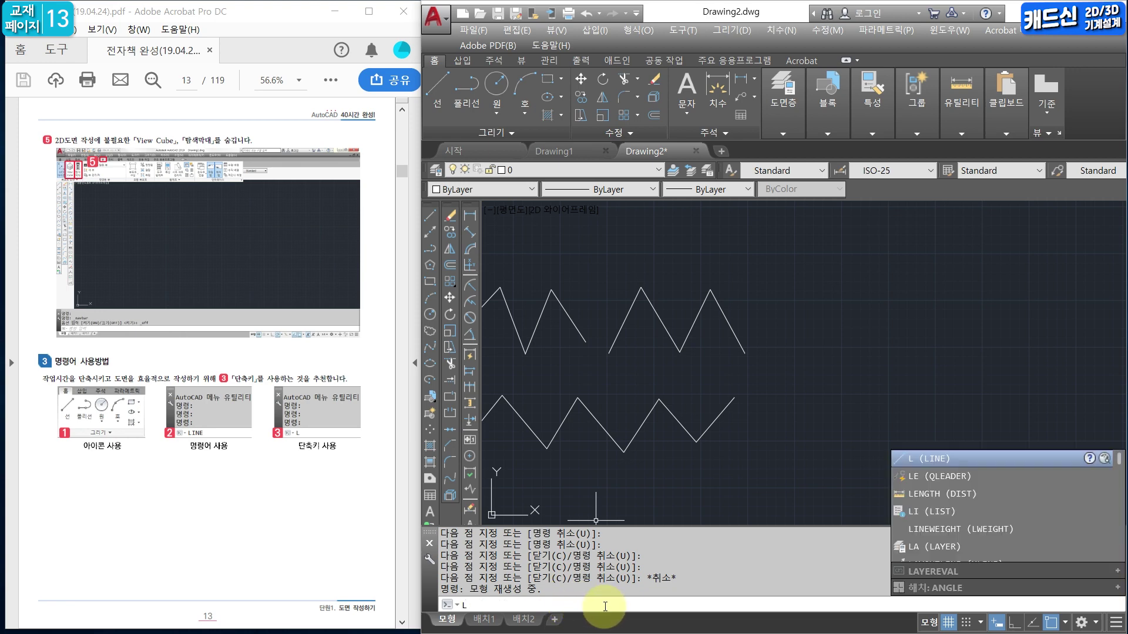
pyautogui.press('Return')
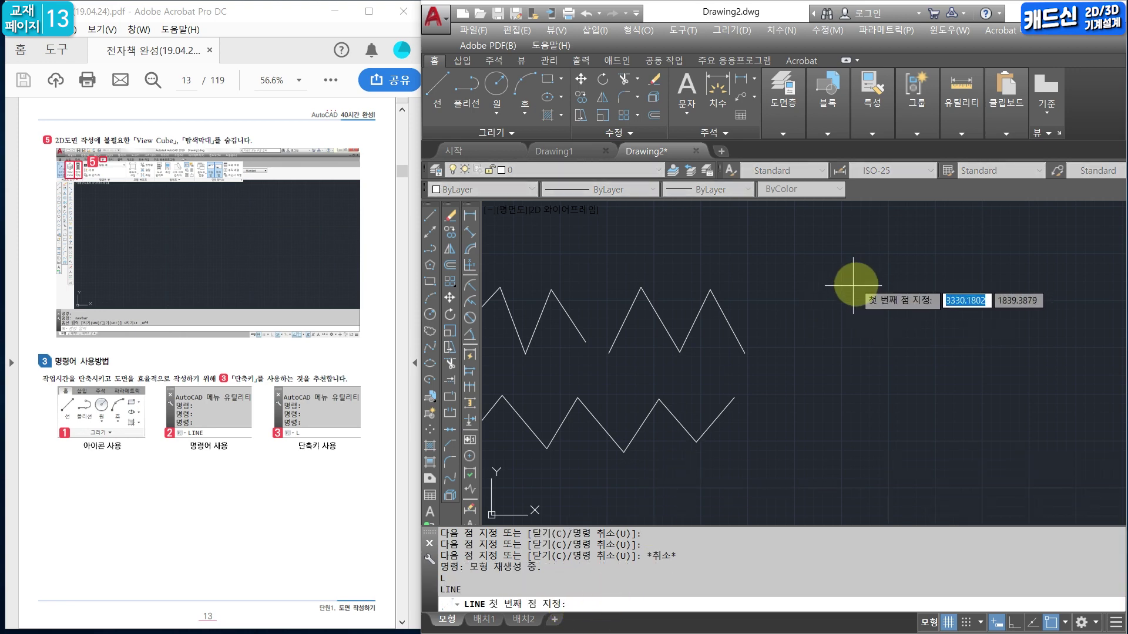
pyautogui.click(820, 290)
pyautogui.click(846, 360)
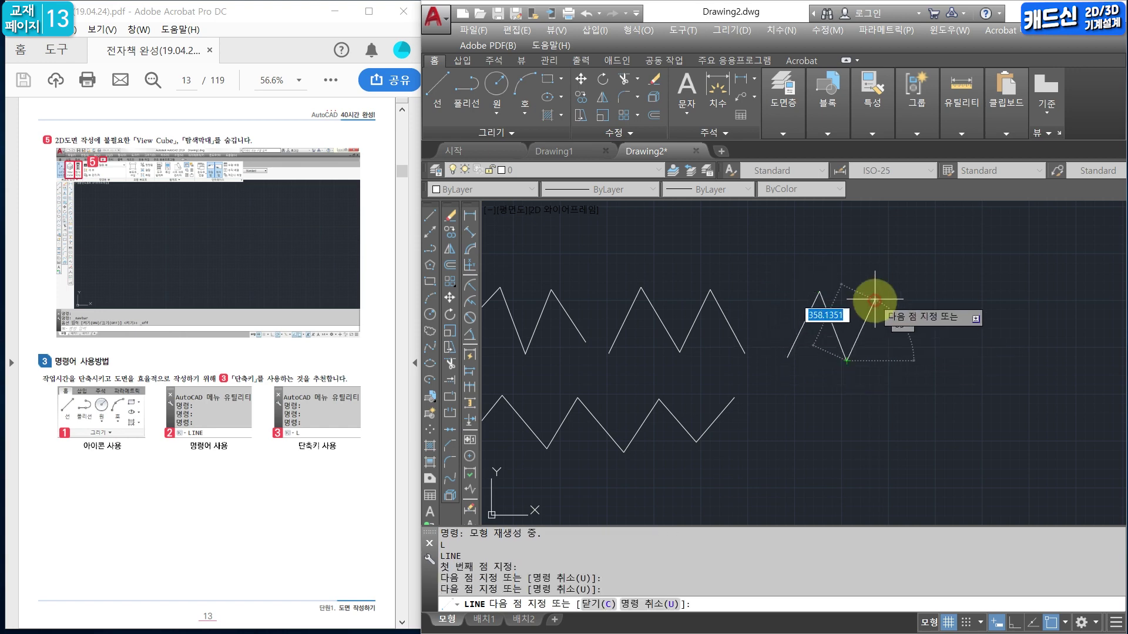
pyautogui.click(878, 290)
pyautogui.click(904, 360)
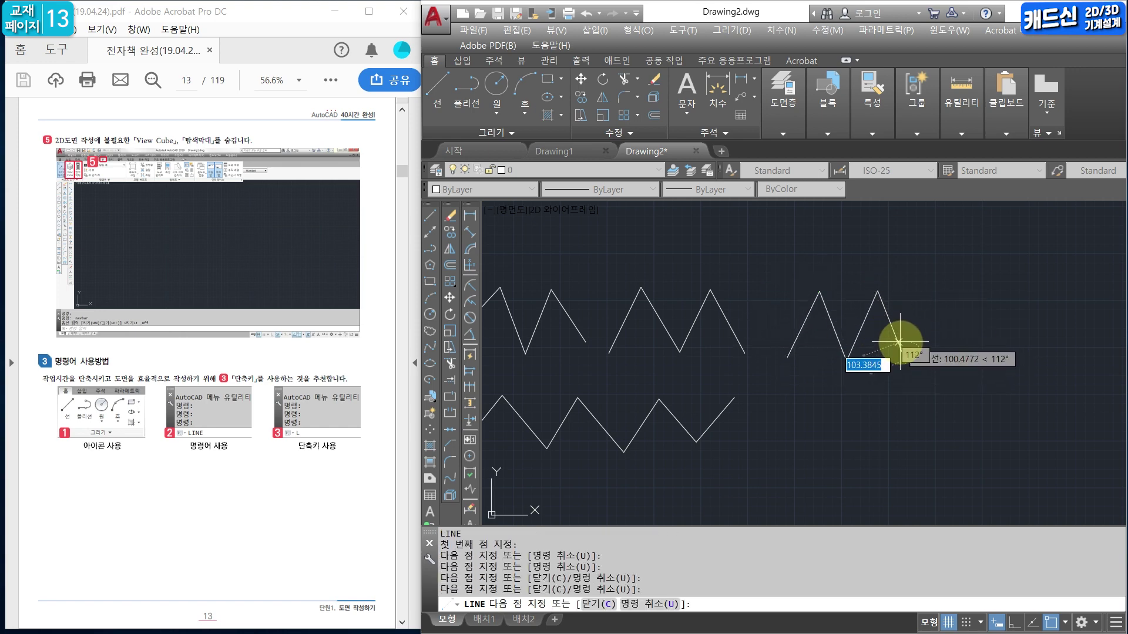
pyautogui.press('Escape')
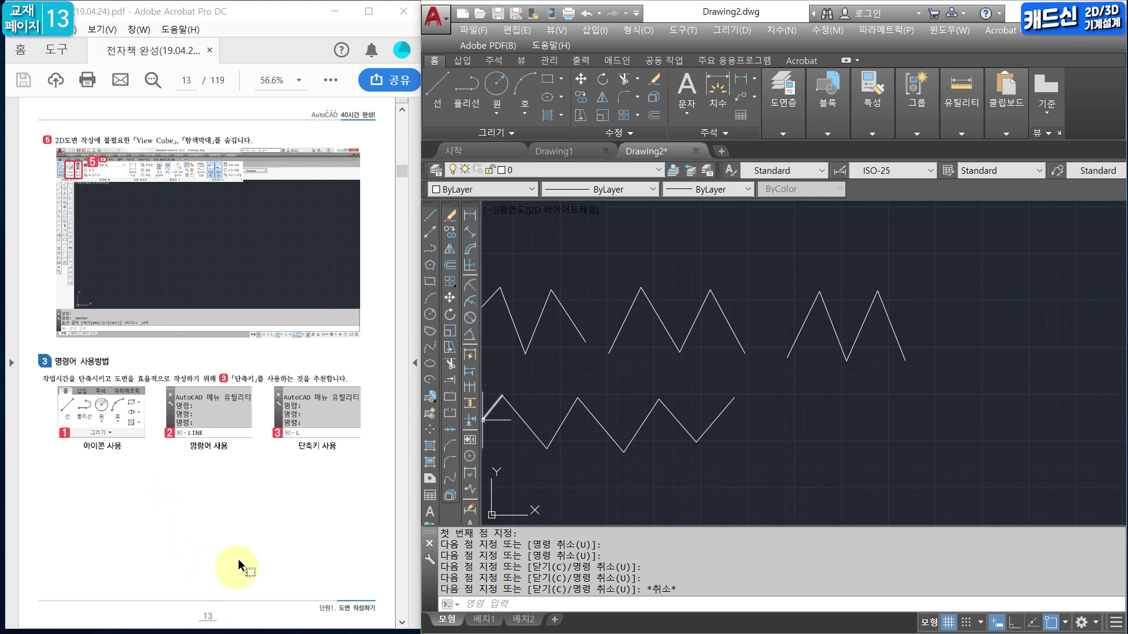
pyautogui.click(260, 544)
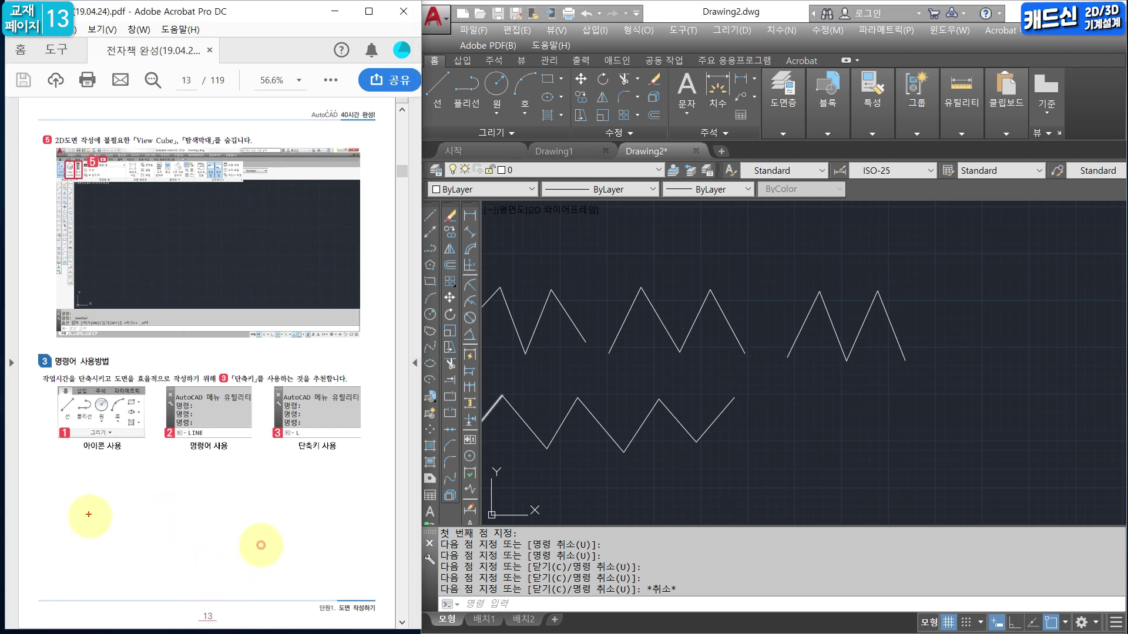
pyautogui.moveTo(48, 477)
pyautogui.mouseDown()
pyautogui.moveTo(382, 351)
pyautogui.moveTo(371, 382)
pyautogui.mouseUp()
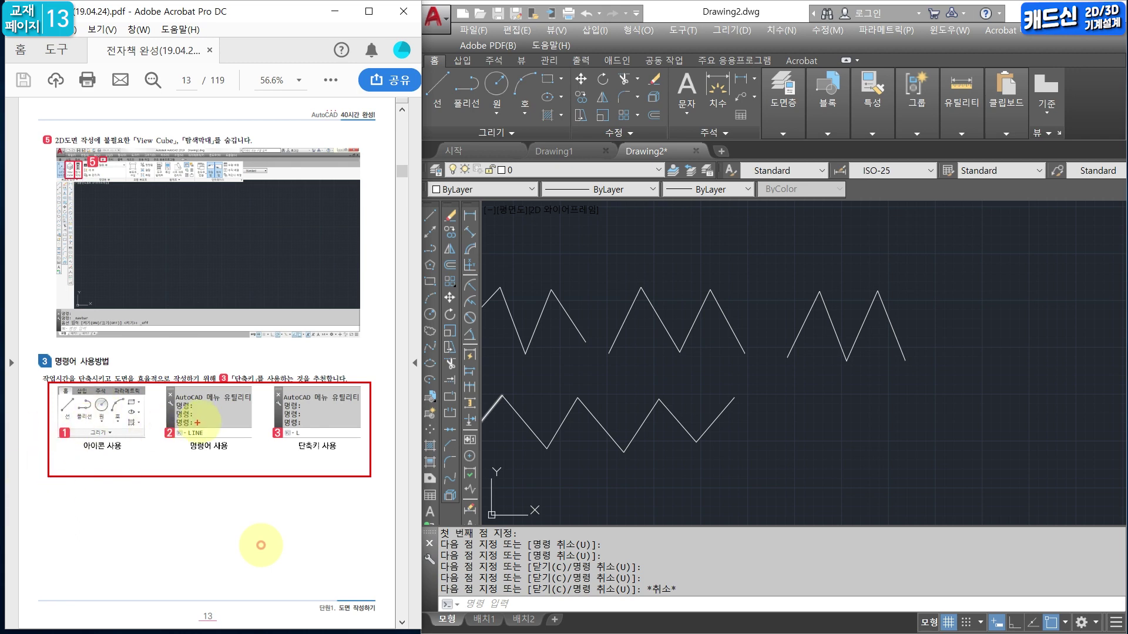
pyautogui.moveTo(171, 454); pyautogui.dragTo(206, 451)
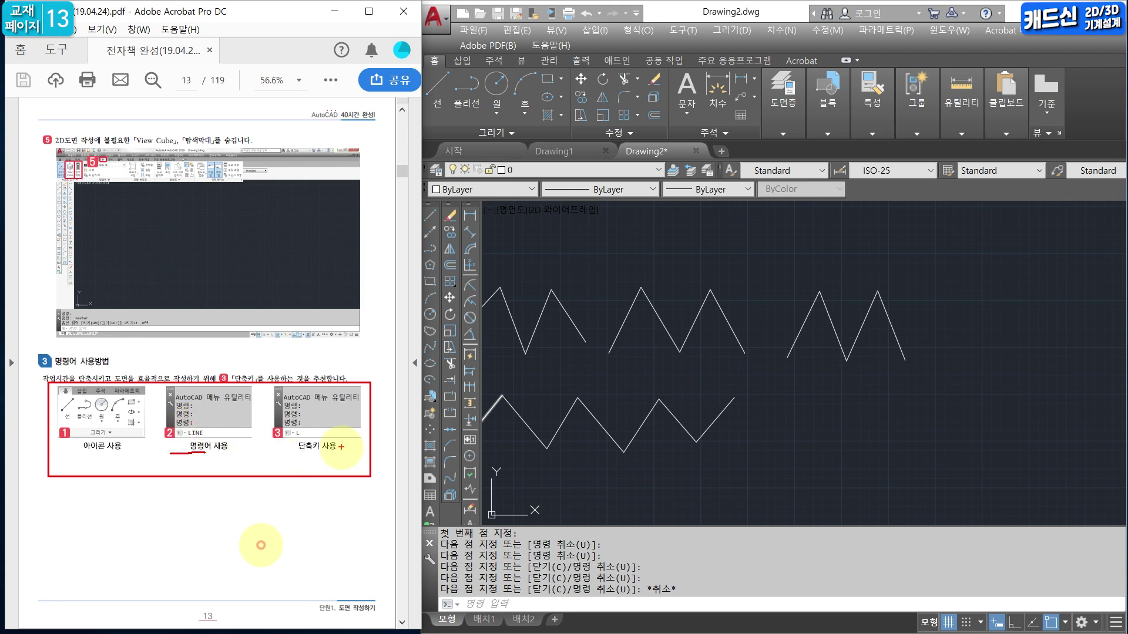
pyautogui.moveTo(321, 464)
pyautogui.mouseDown()
pyautogui.moveTo(264, 424)
pyautogui.moveTo(387, 420)
pyautogui.moveTo(343, 479)
pyautogui.mouseUp()
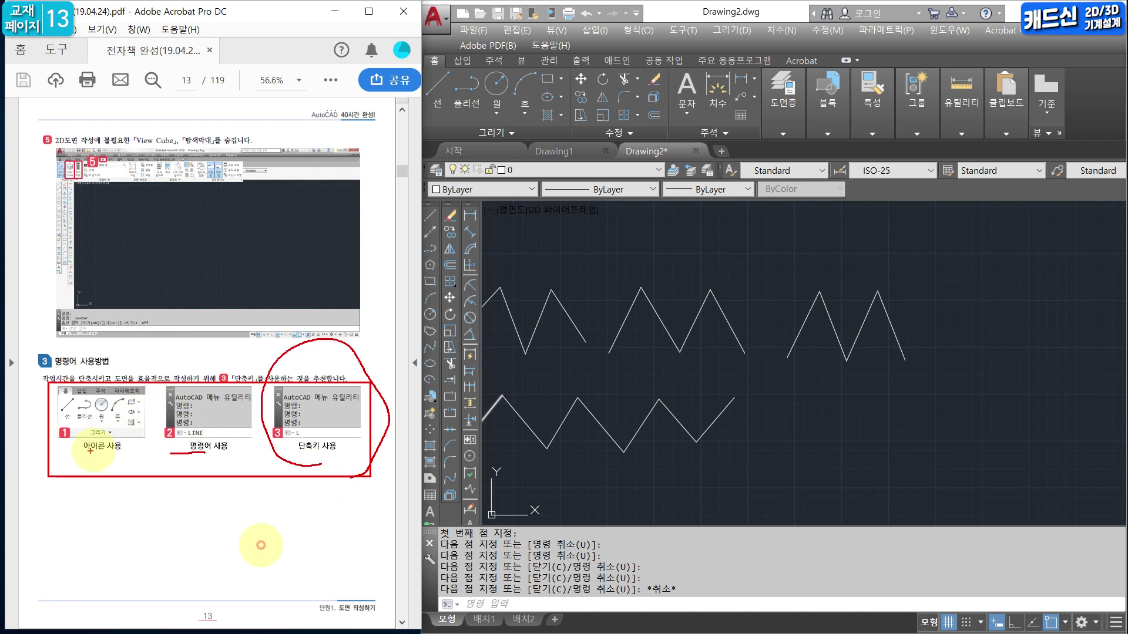
pyautogui.moveTo(58, 459); pyautogui.dragTo(136, 454)
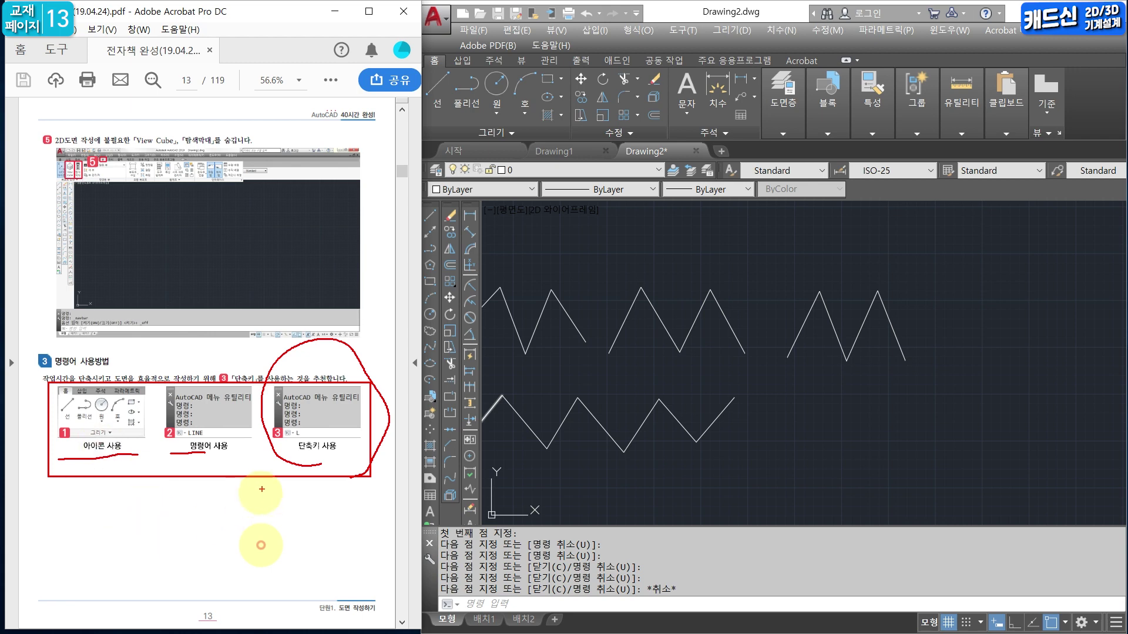
pyautogui.moveTo(283, 469); pyautogui.dragTo(358, 460)
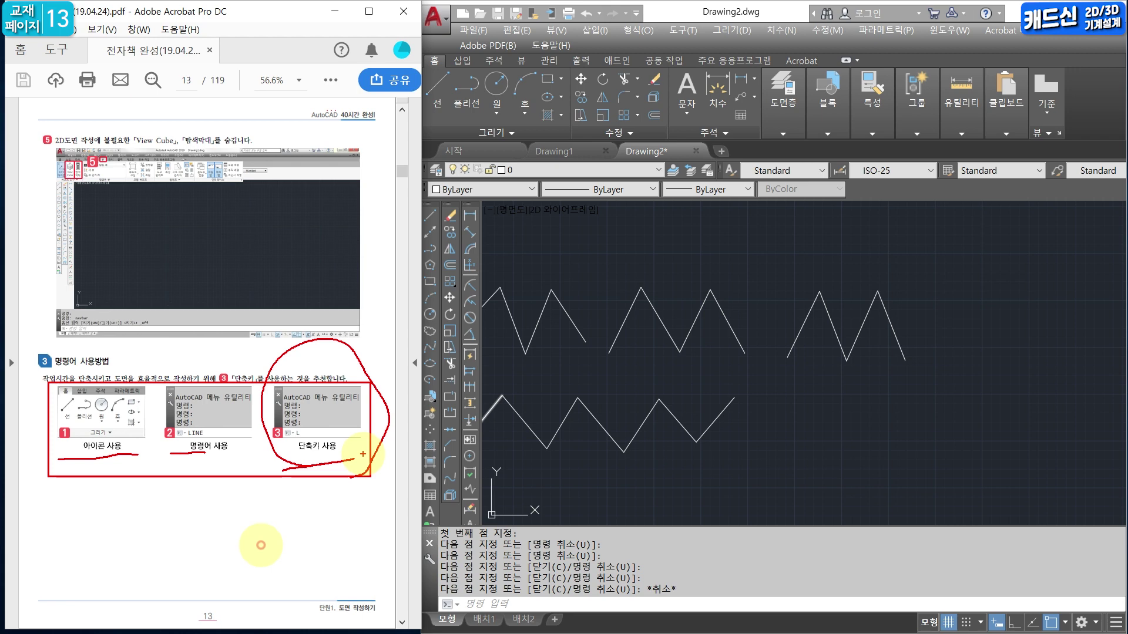
pyautogui.moveTo(181, 466); pyautogui.dragTo(221, 465)
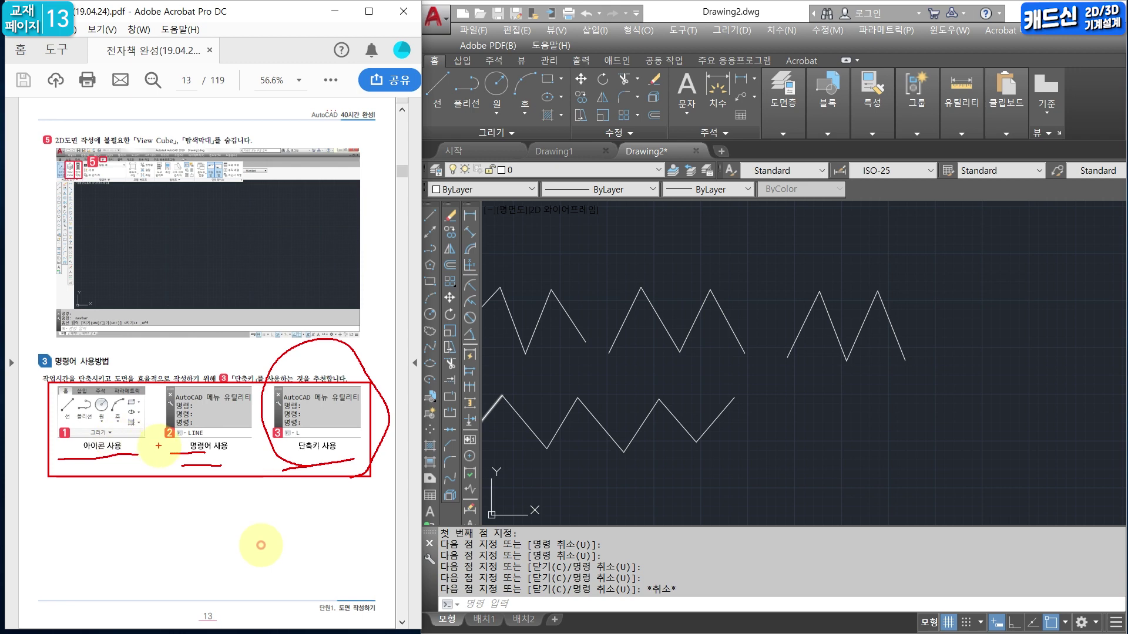
pyautogui.moveTo(78, 465); pyautogui.dragTo(130, 463)
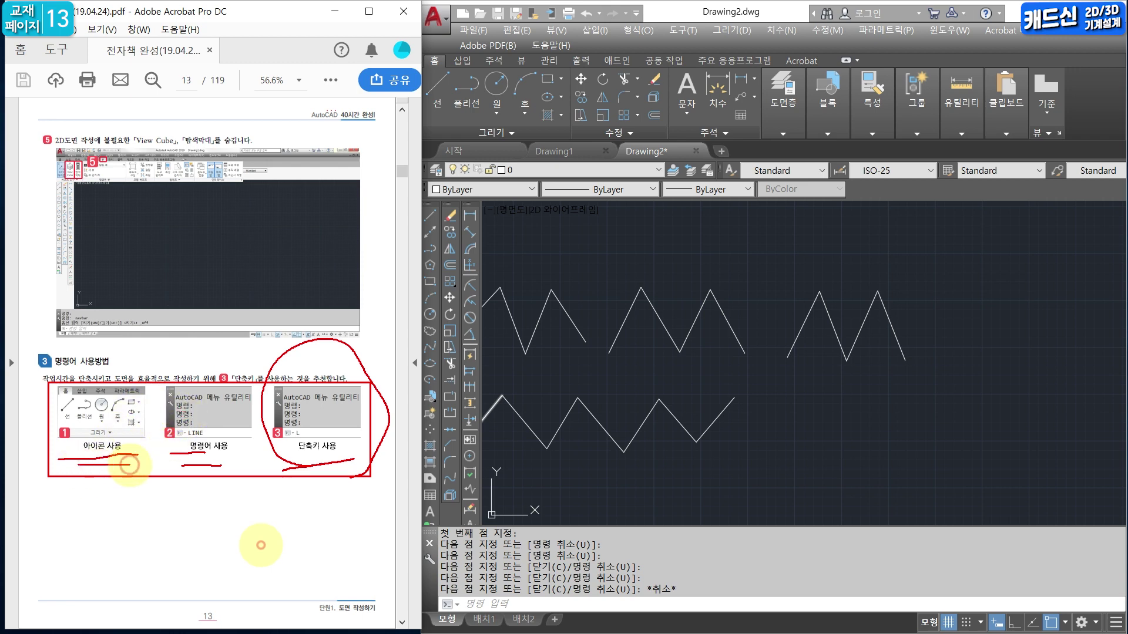
pyautogui.press('Escape')
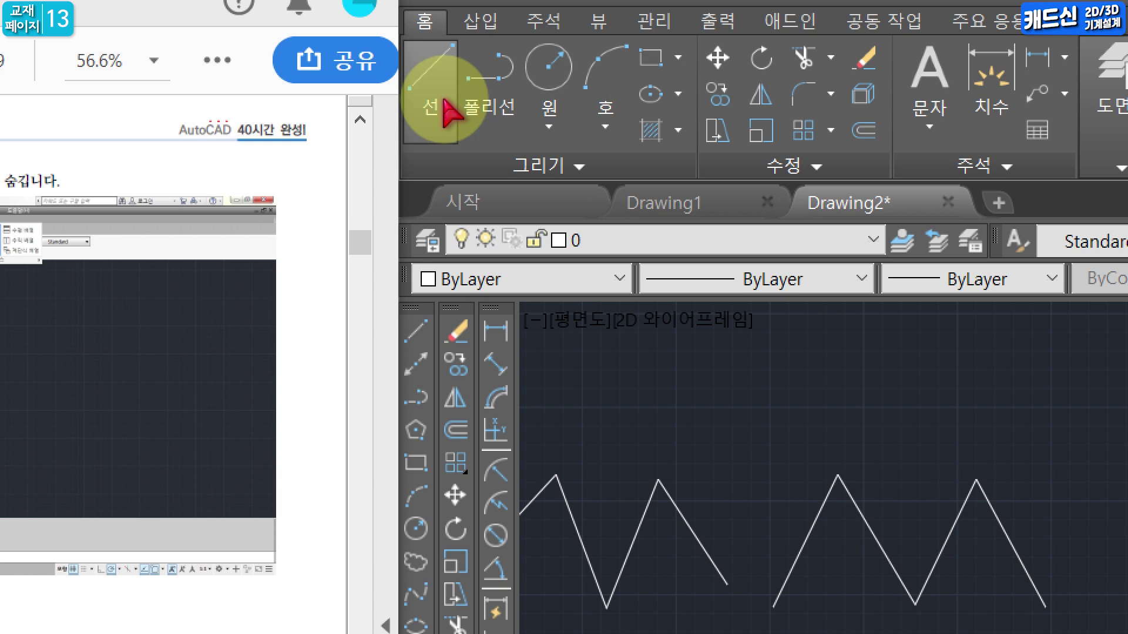
pyautogui.click(453, 113)
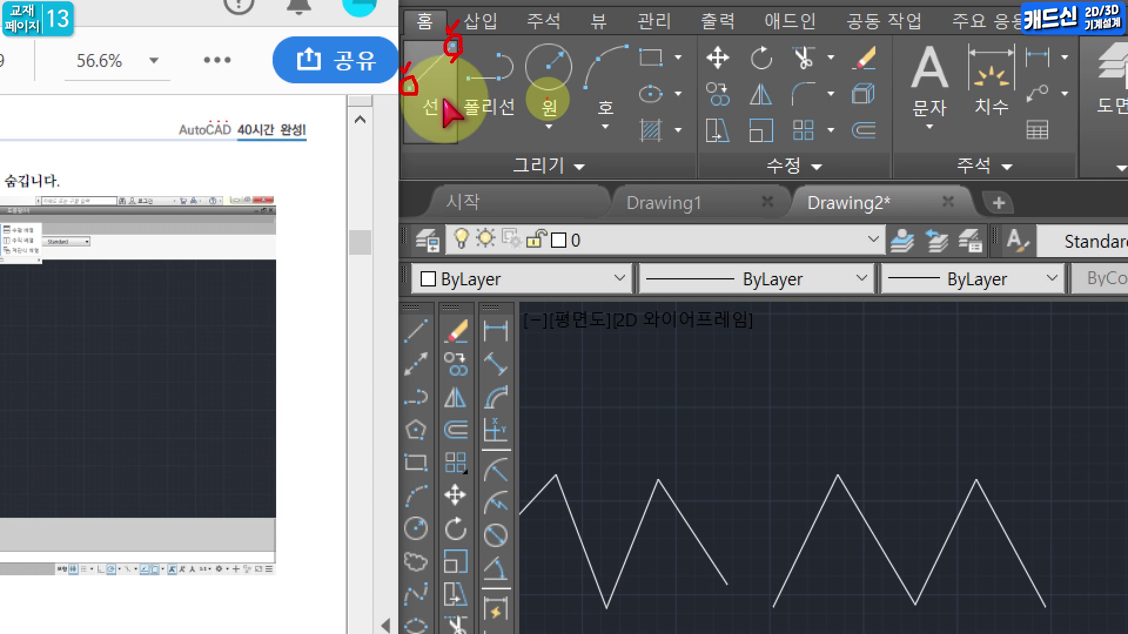
pyautogui.press('Escape')
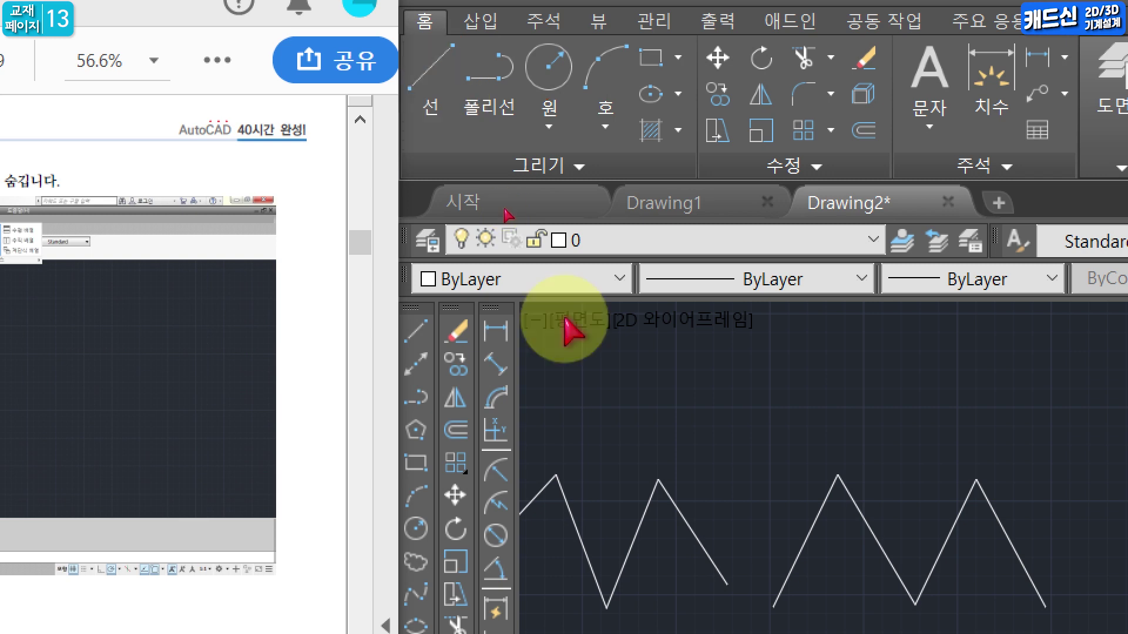